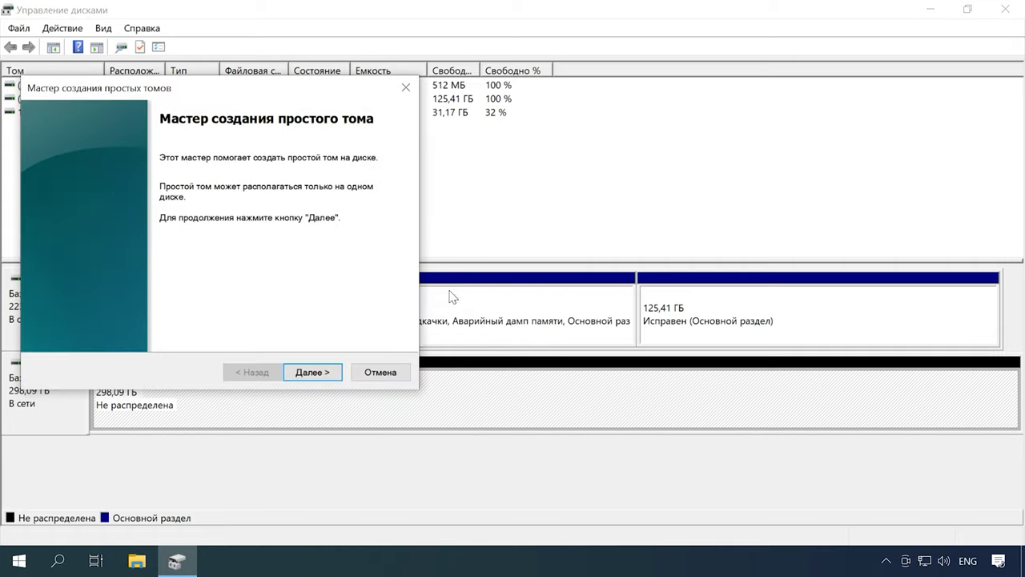
Create a simple volume over all of Disk 1 with drive letter D, quick-formatted as NTFS and labelled "Новый том"
{"action": "left_click", "coordinate": [329, 375]}
{"action": "left_click", "coordinate": [310, 374]}
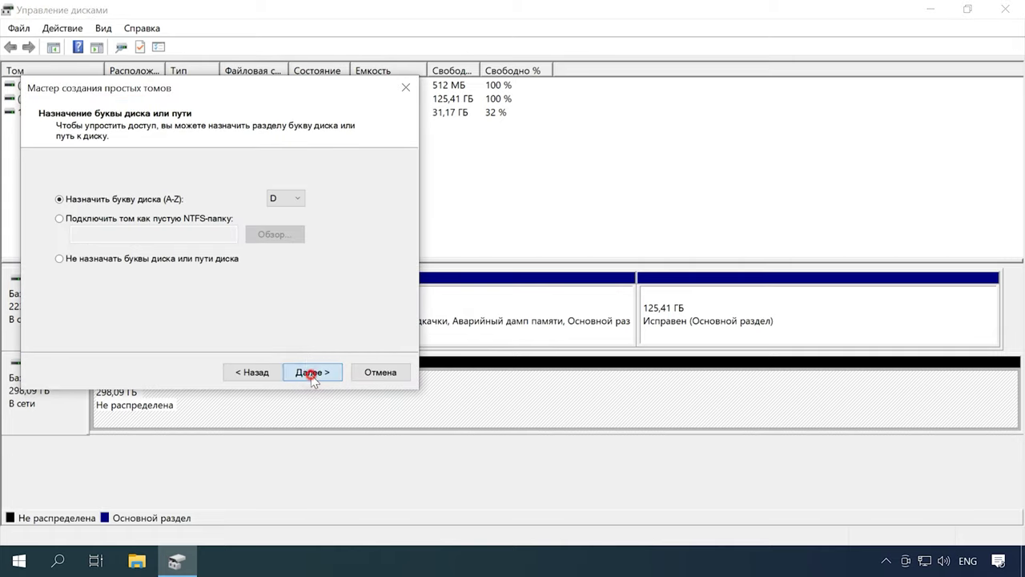
{"action": "left_click", "coordinate": [312, 374]}
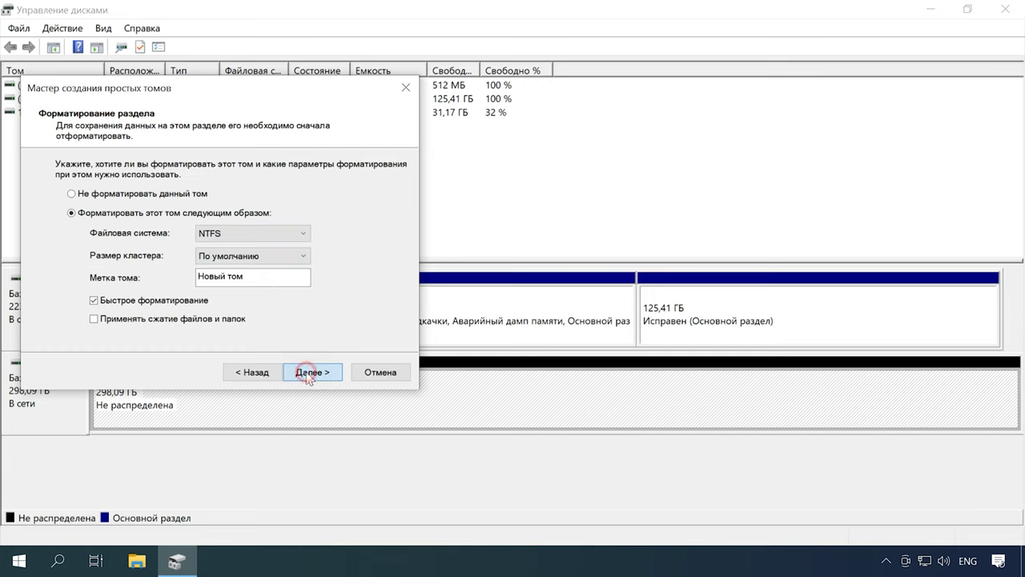
{"action": "left_click", "coordinate": [309, 373]}
{"action": "left_click", "coordinate": [314, 372]}
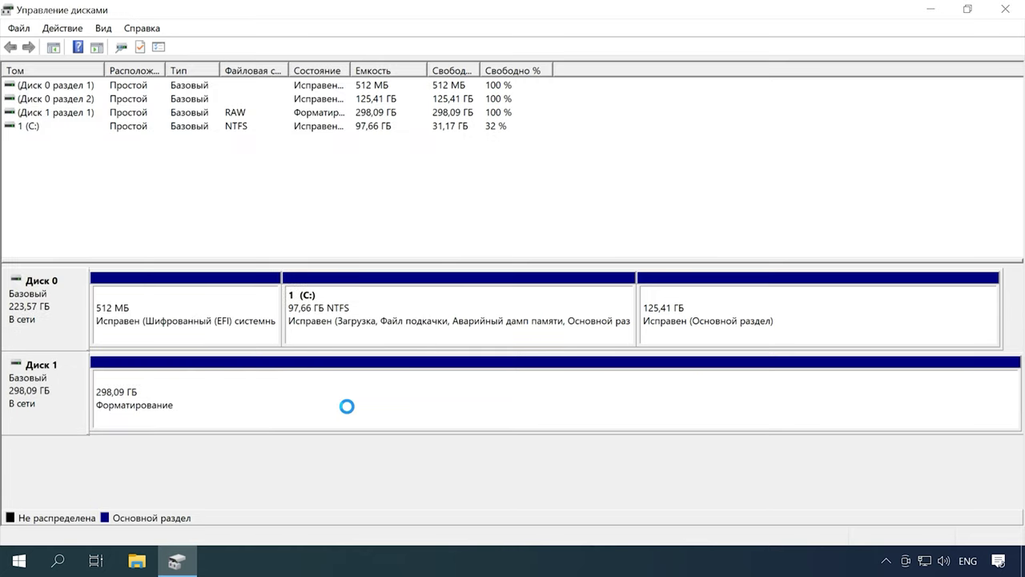
Shrink volume D: on Disk 1 by 5000 MB
{"action": "right_click", "coordinate": [480, 407]}
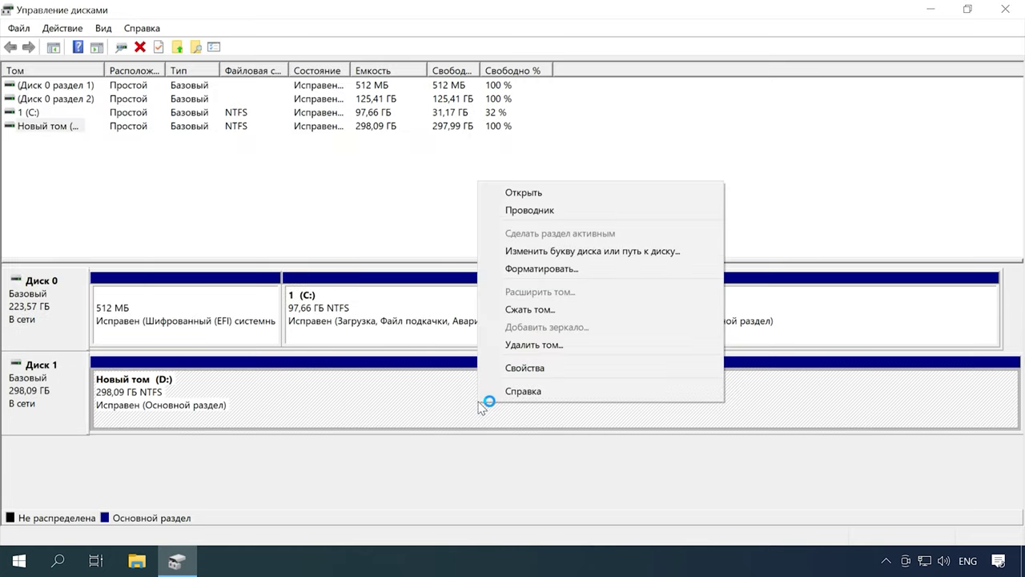
{"action": "left_click", "coordinate": [546, 310]}
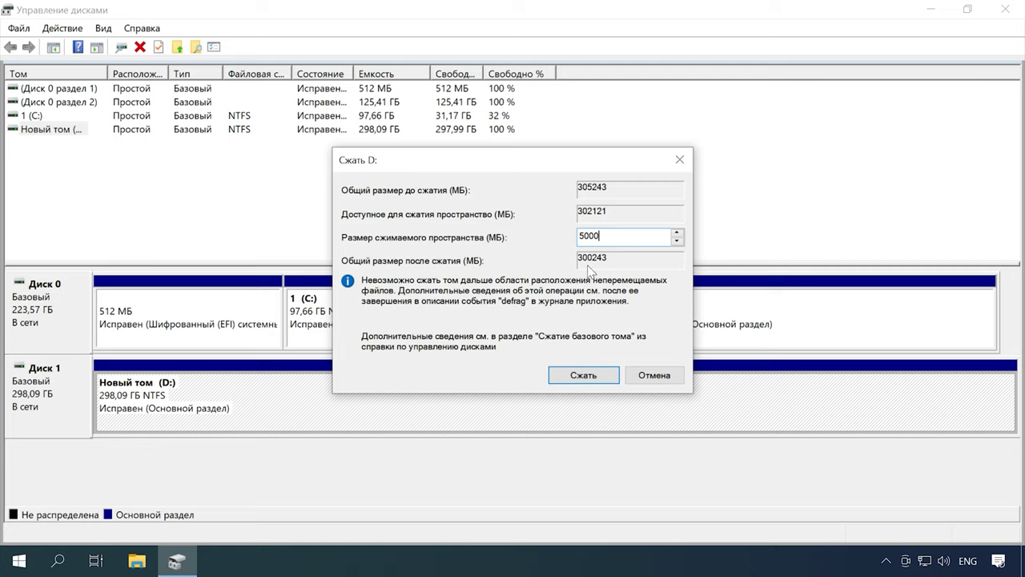
{"action": "left_click", "coordinate": [590, 378]}
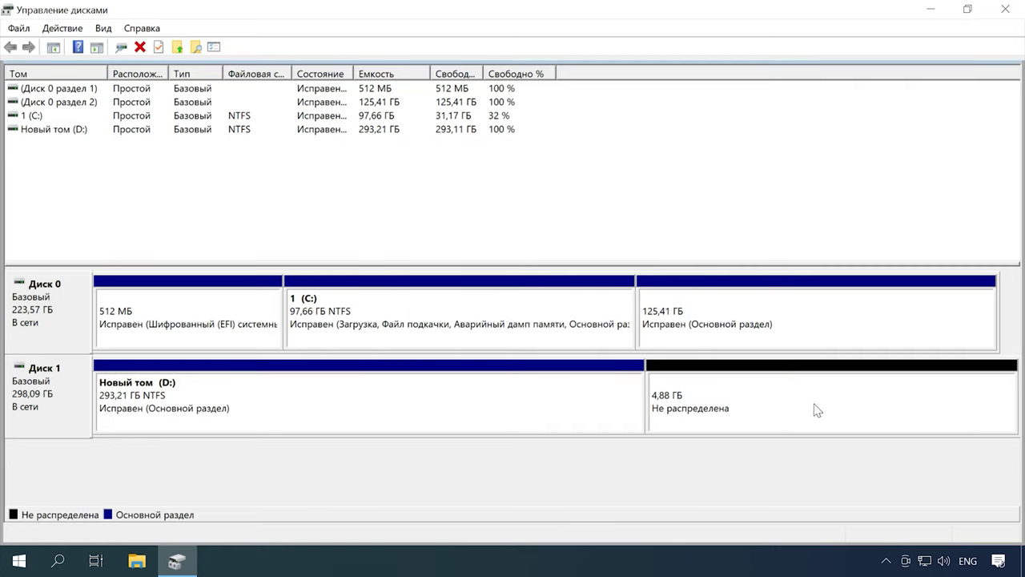
Create a simple volume in Disk 1's unallocated space with drive letter E, quick-formatted as NTFS and labelled "Новый том"
{"action": "right_click", "coordinate": [809, 411]}
{"action": "left_click", "coordinate": [830, 413]}
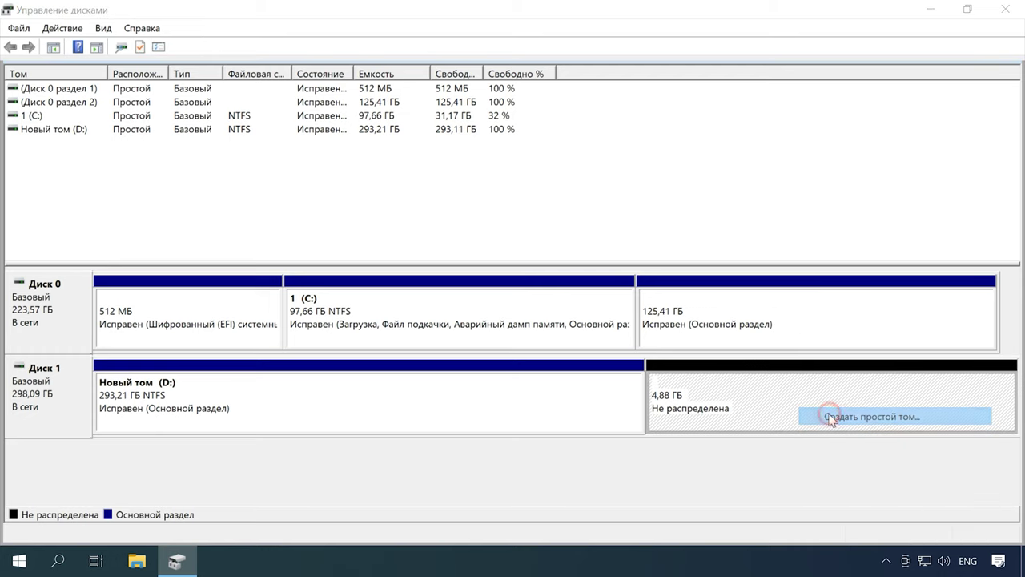
{"action": "left_click", "coordinate": [314, 376]}
{"action": "left_click", "coordinate": [317, 377]}
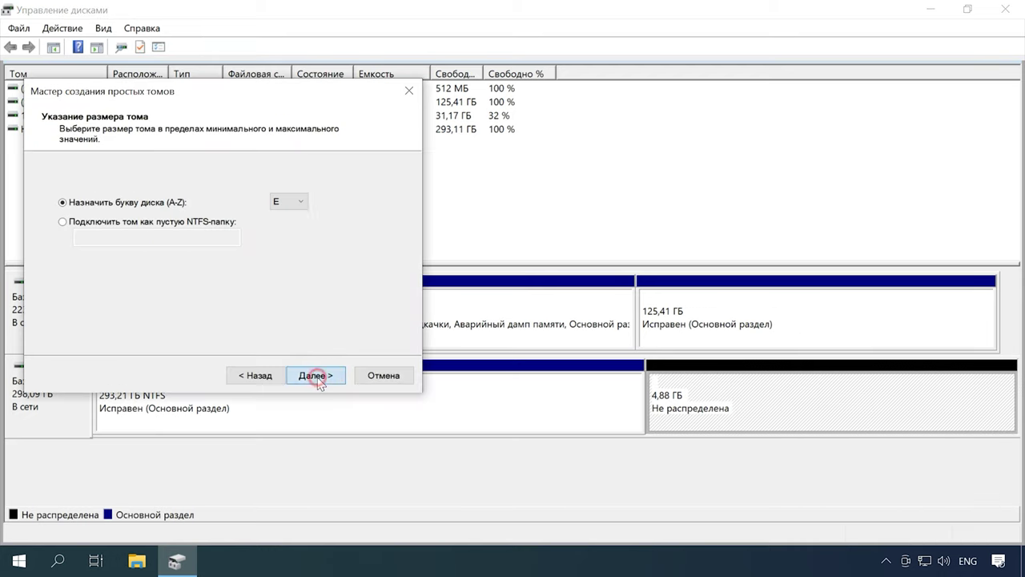
{"action": "left_click", "coordinate": [289, 201]}
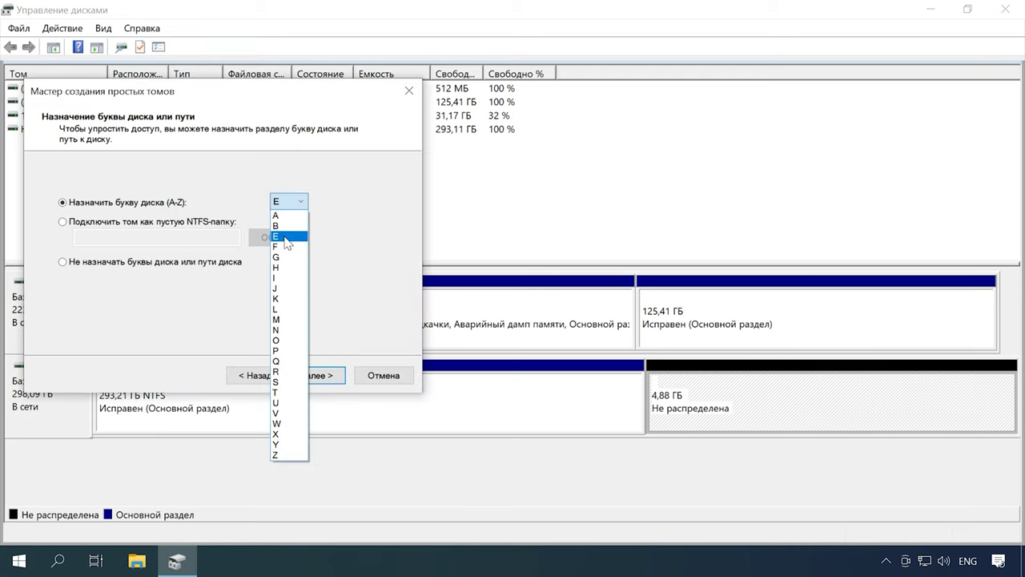
{"action": "left_click", "coordinate": [333, 218]}
{"action": "left_click", "coordinate": [319, 379]}
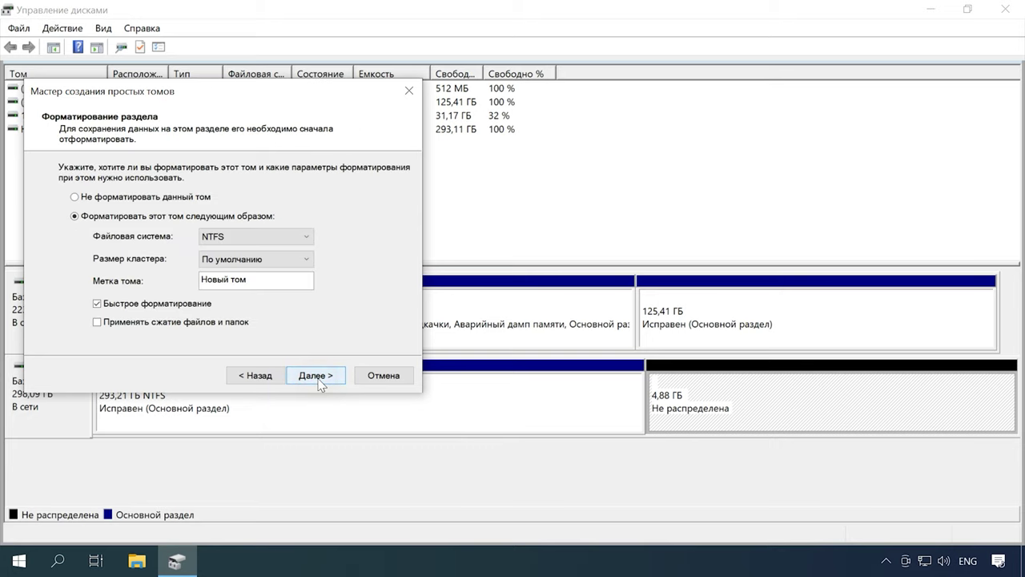
{"action": "left_click", "coordinate": [319, 380]}
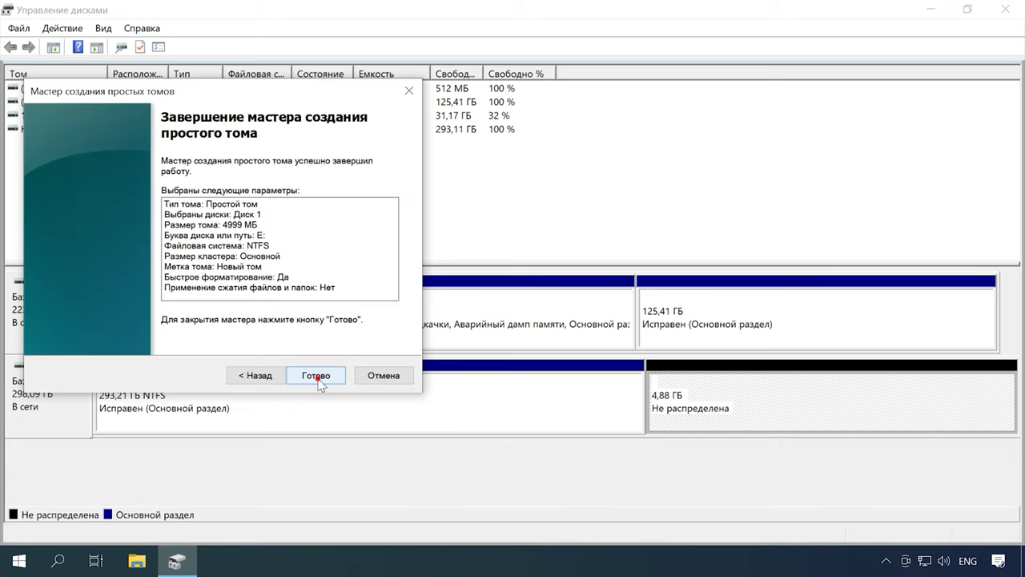
{"action": "left_click", "coordinate": [317, 378]}
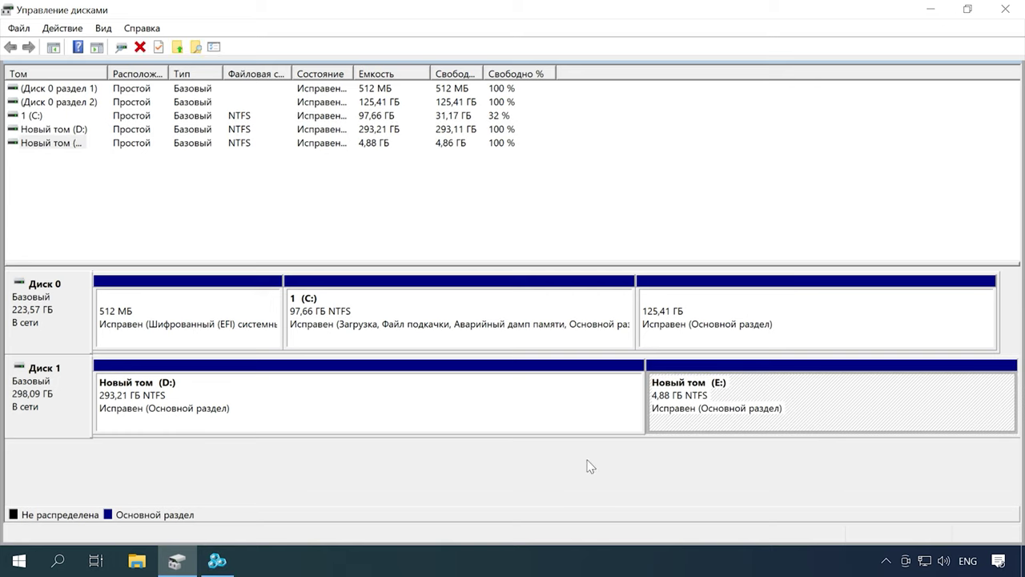
Switch to Hex Editor Neo and delete a long run of bytes from the very start of volume E:'s boot sector
{"action": "left_click", "coordinate": [215, 560]}
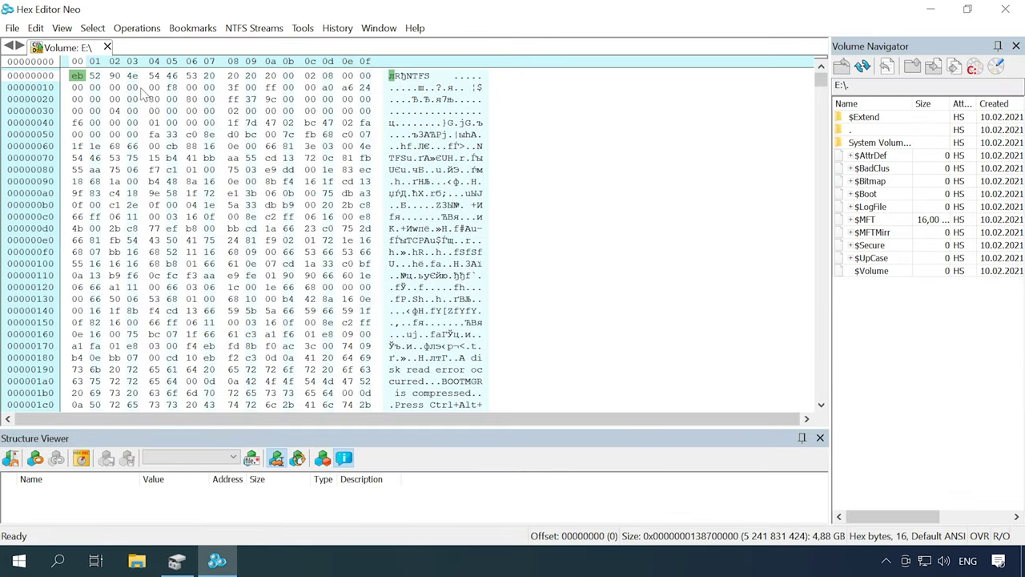
{"action": "scroll", "coordinate": [635, 162], "scroll_direction": "down", "scroll_amount": 1}
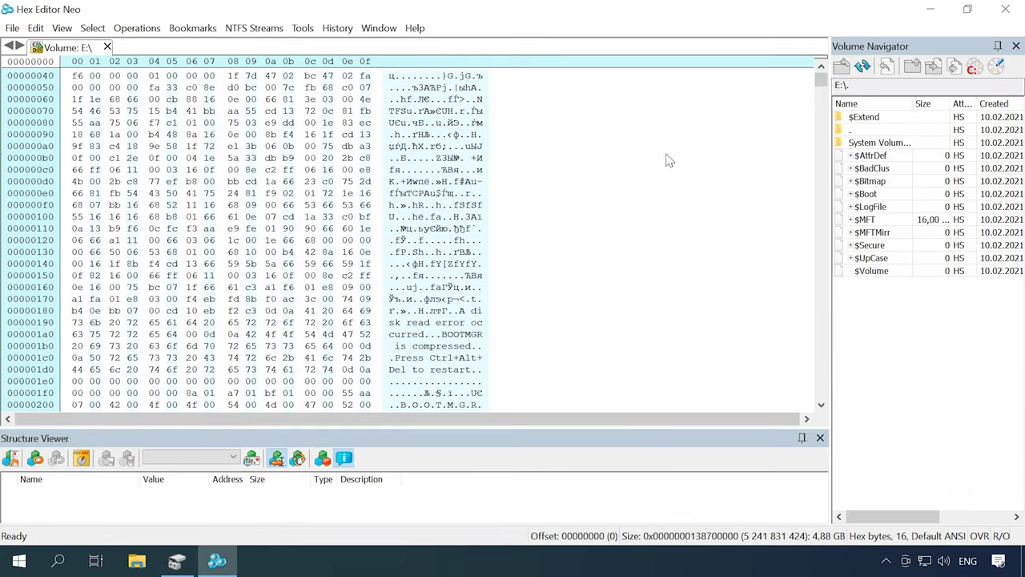
{"action": "left_click_drag", "start_coordinate": [818, 85], "coordinate": [822, 77]}
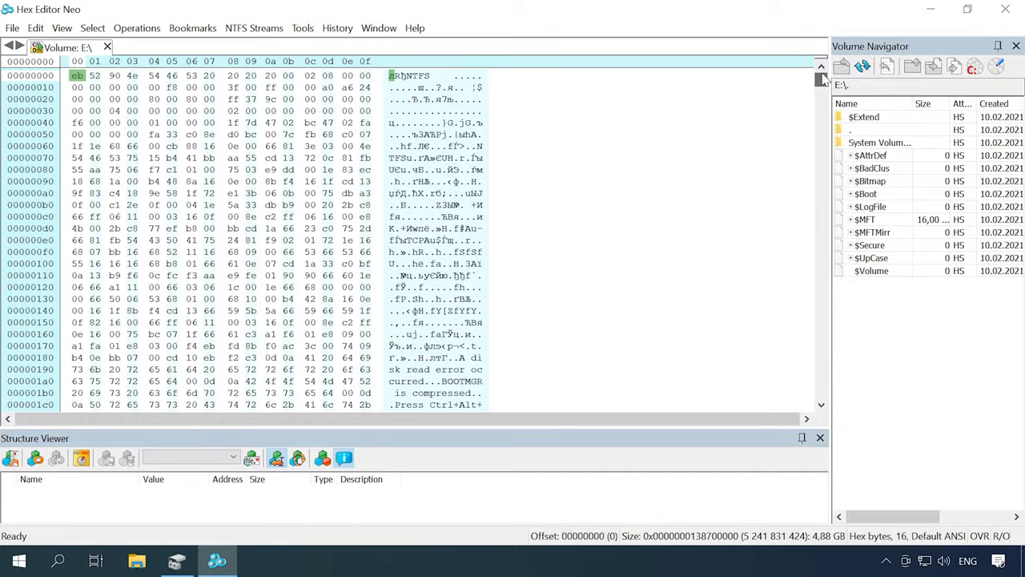
{"action": "key", "text": "Delete"}
{"action": "key", "text": "Delete"}
{"action": "key", "text": "Delete"}
{"action": "key", "text": "Delete"}
{"action": "key", "text": "Delete"}
{"action": "key", "text": "Delete"}
{"action": "key", "text": "Delete"}
{"action": "key", "text": "Delete"}
{"action": "key", "text": "Delete"}
{"action": "key", "text": "Delete"}
{"action": "key", "text": "Delete"}
{"action": "key", "text": "Delete"}
{"action": "key", "text": "Delete"}
{"action": "key", "text": "Delete"}
{"action": "key", "text": "Delete"}
{"action": "key", "text": "Delete"}
{"action": "key", "text": "Delete"}
{"action": "key", "text": "Delete"}
{"action": "key", "text": "Delete"}
{"action": "key", "text": "Delete"}
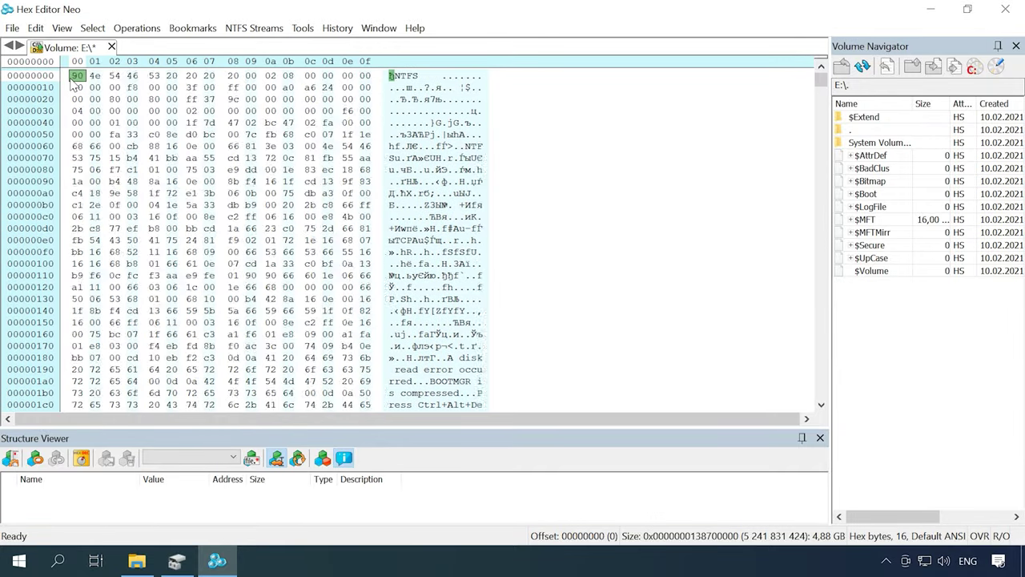
{"action": "key", "text": "Delete"}
{"action": "key", "text": "Delete"}
{"action": "key", "text": "Delete"}
{"action": "key", "text": "Delete"}
{"action": "key", "text": "Delete"}
{"action": "key", "text": "Delete"}
{"action": "key", "text": "Delete"}
{"action": "key", "text": "Delete"}
{"action": "key", "text": "Delete"}
{"action": "key", "text": "Delete"}
{"action": "key", "text": "Delete"}
{"action": "key", "text": "Delete"}
{"action": "key", "text": "Delete"}
{"action": "key", "text": "Delete"}
{"action": "key", "text": "Delete"}
{"action": "key", "text": "Delete"}
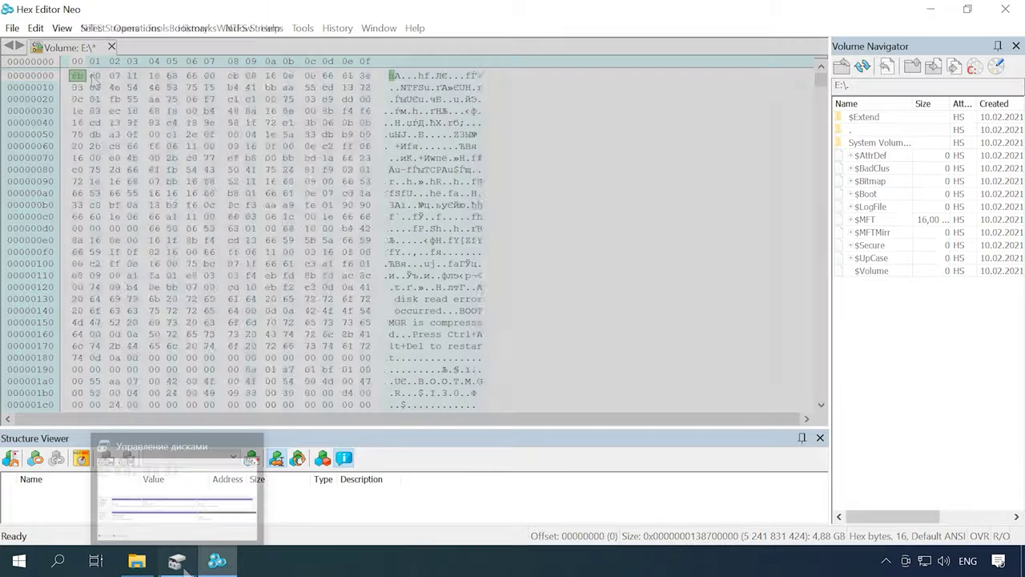
Switch to Disk Management to check the state of Disk 1's second partition, and open File Explorer
{"action": "left_click", "coordinate": [179, 564]}
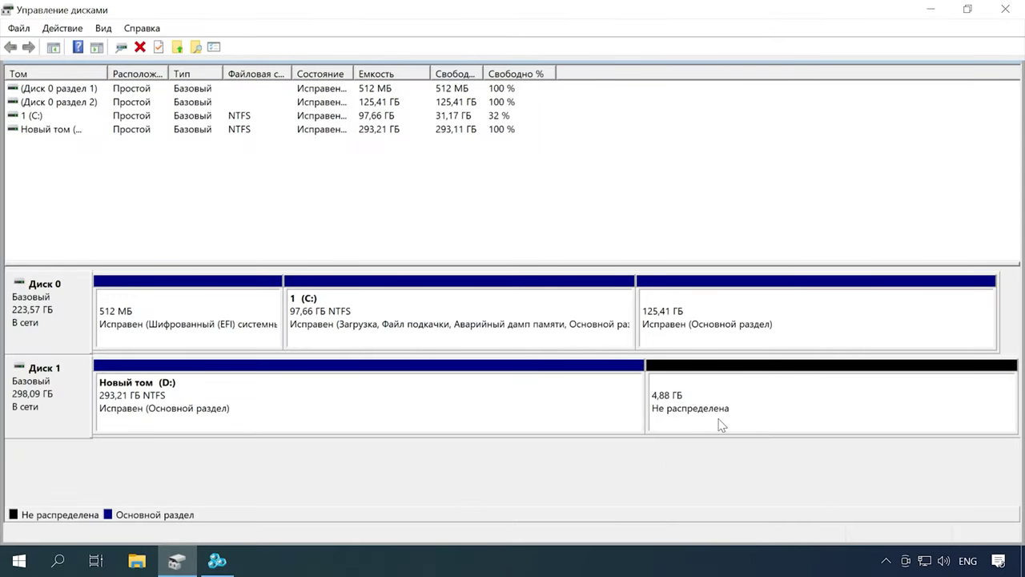
{"action": "left_click", "coordinate": [137, 561]}
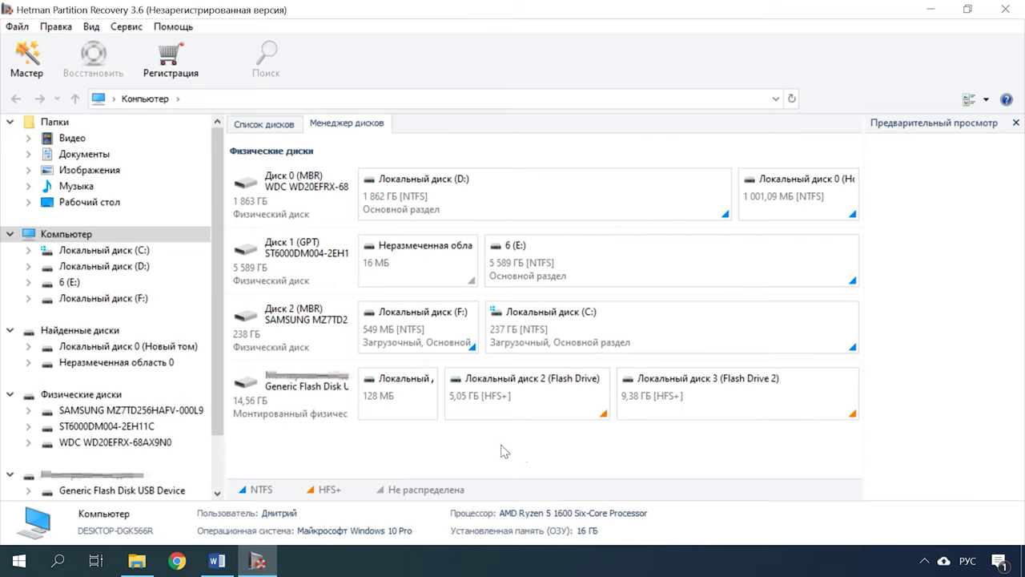
Run a quick scan of "Локальный диск 3 (Flash Drive 2)" on the Generic Flash Disk in Hetman Partition Recovery
{"action": "left_click", "coordinate": [309, 405]}
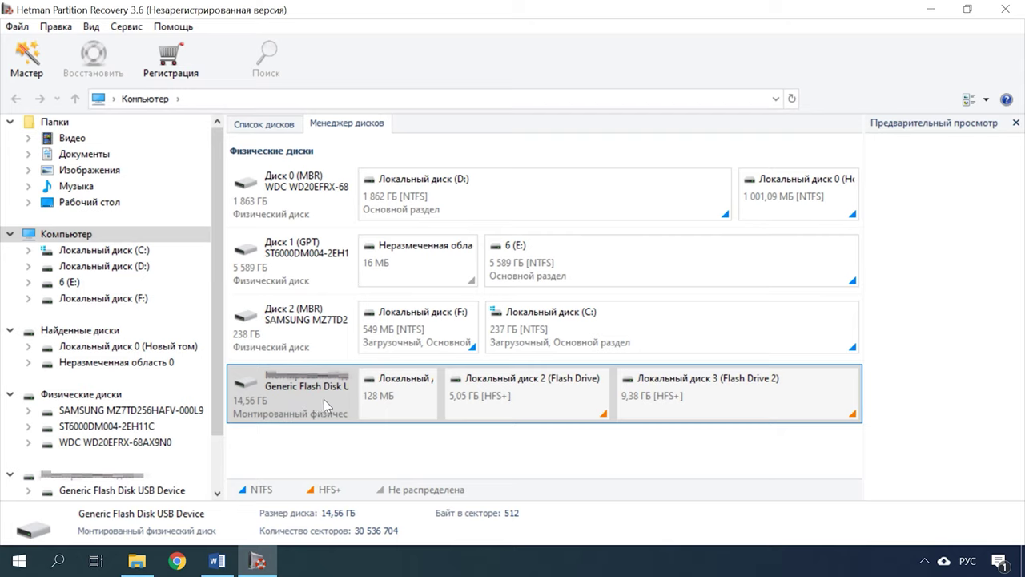
{"action": "left_click", "coordinate": [708, 403]}
{"action": "right_click", "coordinate": [708, 405]}
{"action": "left_click", "coordinate": [768, 261]}
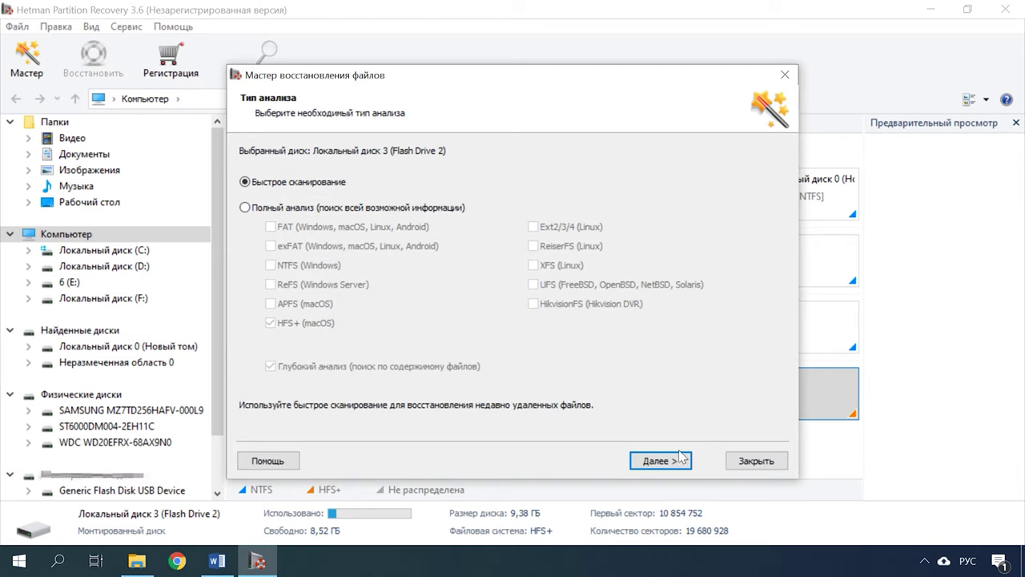
{"action": "left_click", "coordinate": [658, 460]}
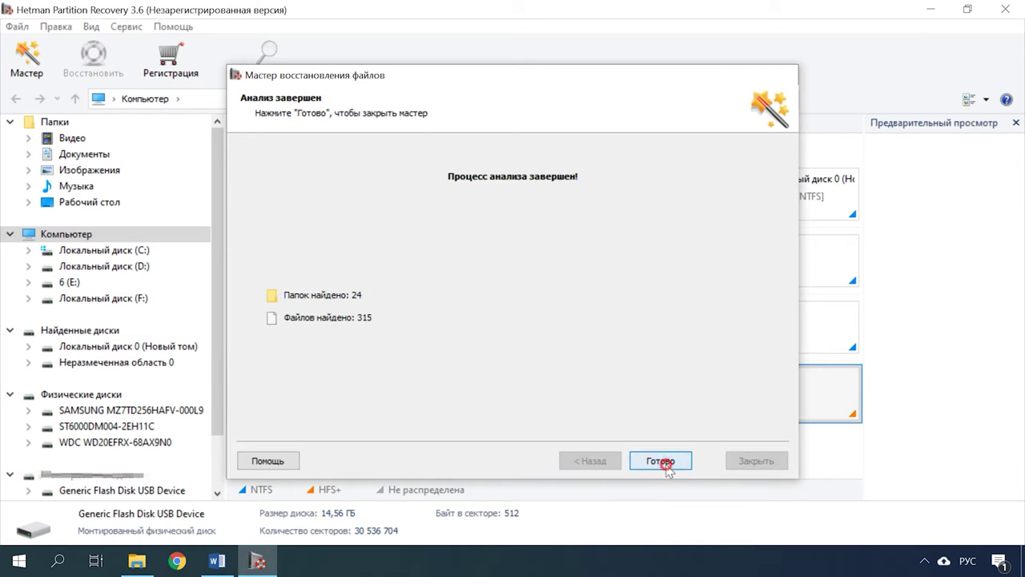
{"action": "left_click", "coordinate": [662, 460]}
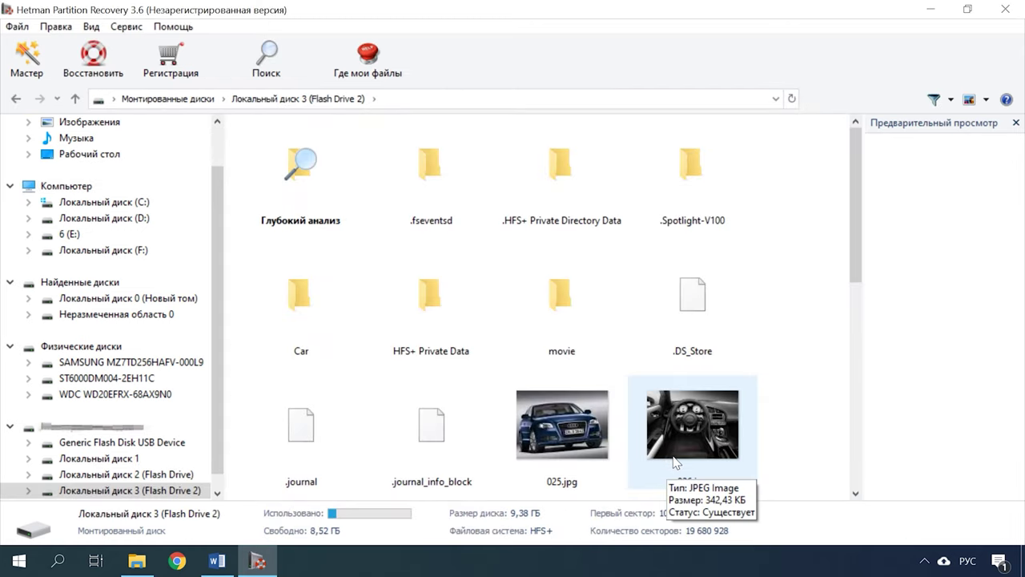
Look through the files found on Flash Drive 2, including the contents of the Car folder
{"action": "scroll", "coordinate": [769, 447], "scroll_direction": "down", "scroll_amount": 2}
{"action": "scroll", "coordinate": [787, 424], "scroll_direction": "down", "scroll_amount": 3}
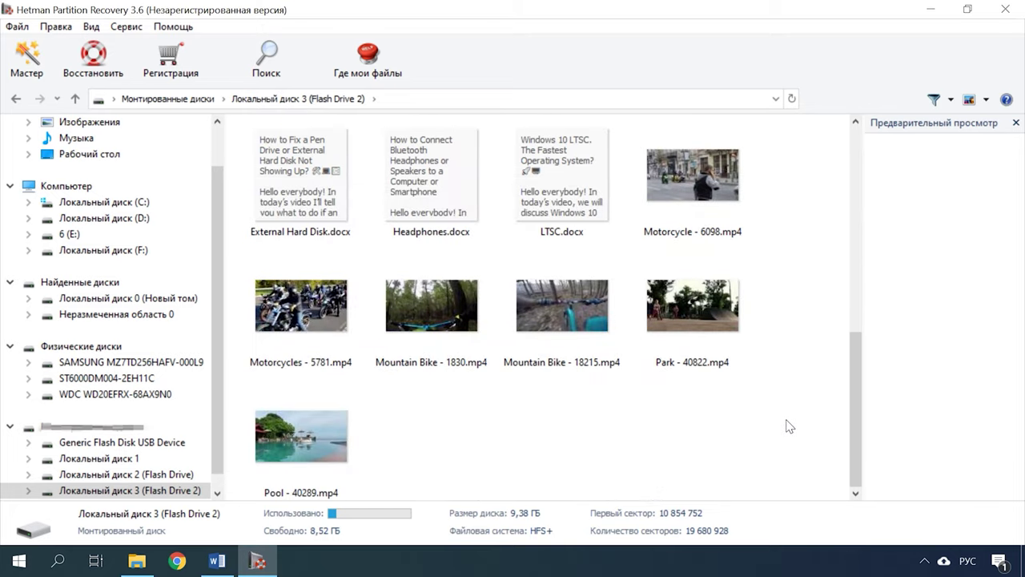
{"action": "scroll", "coordinate": [787, 426], "scroll_direction": "up", "scroll_amount": 6}
{"action": "double_click", "coordinate": [273, 330]}
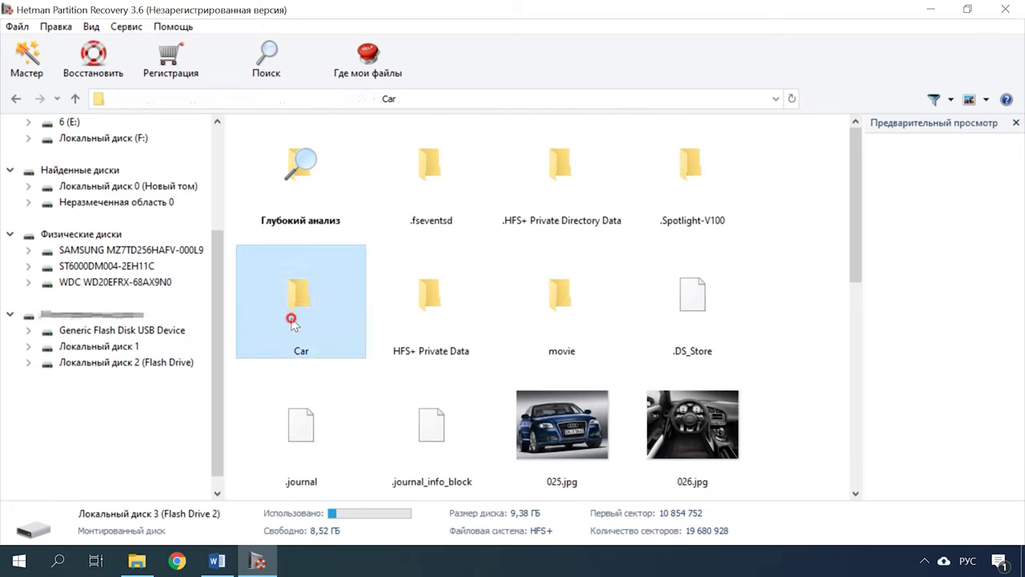
{"action": "left_click", "coordinate": [75, 99]}
{"action": "left_click", "coordinate": [75, 99]}
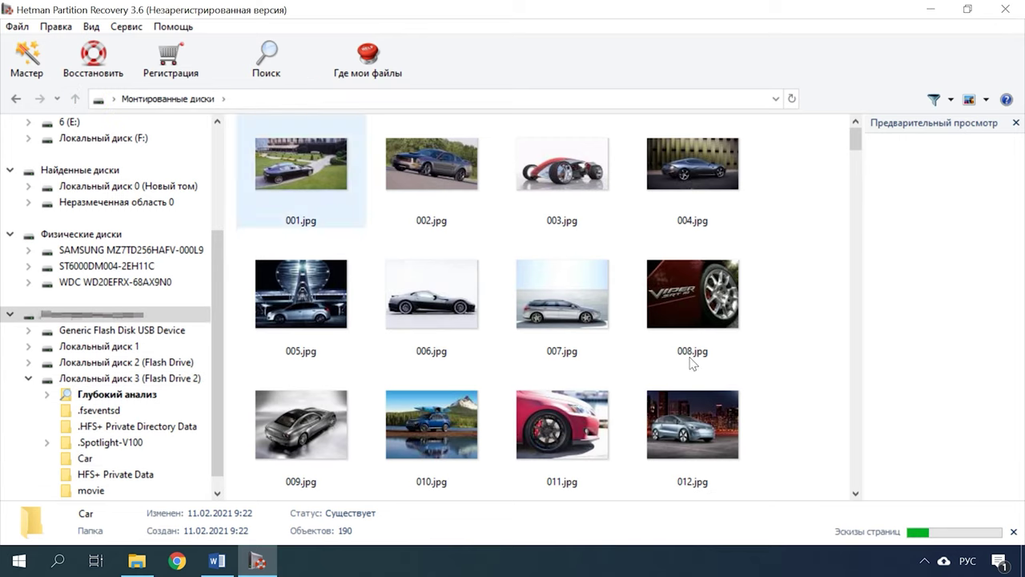
{"action": "key", "text": "alt+Left"}
Select the files from 027.jpg through Motorcycle - 6098.mp4 and start recovering them with the save-to-hard-disk method
{"action": "scroll", "coordinate": [817, 392], "scroll_direction": "down", "scroll_amount": 3}
{"action": "left_click_drag", "start_coordinate": [827, 363], "coordinate": [273, 478]}
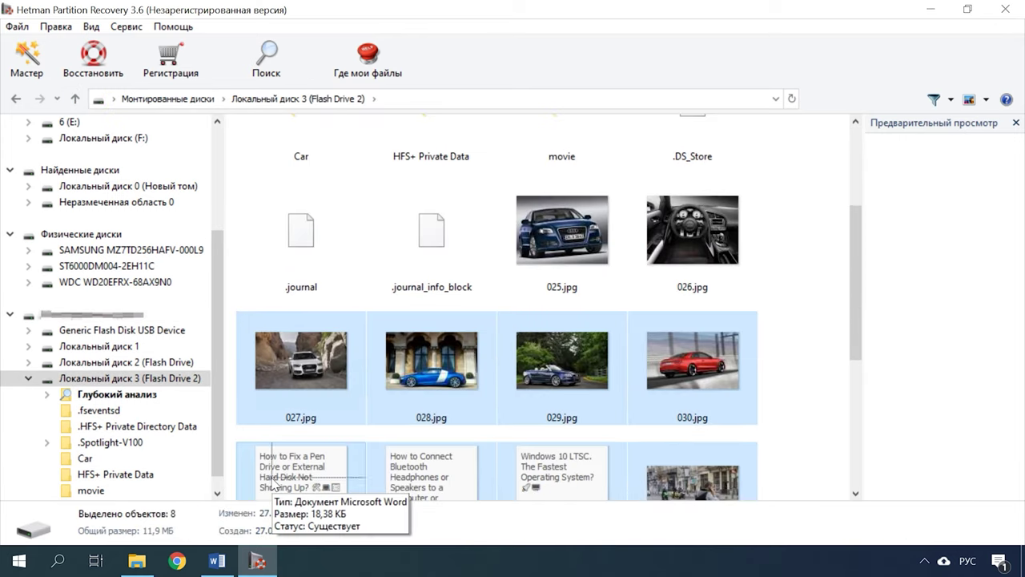
{"action": "left_click", "coordinate": [101, 70]}
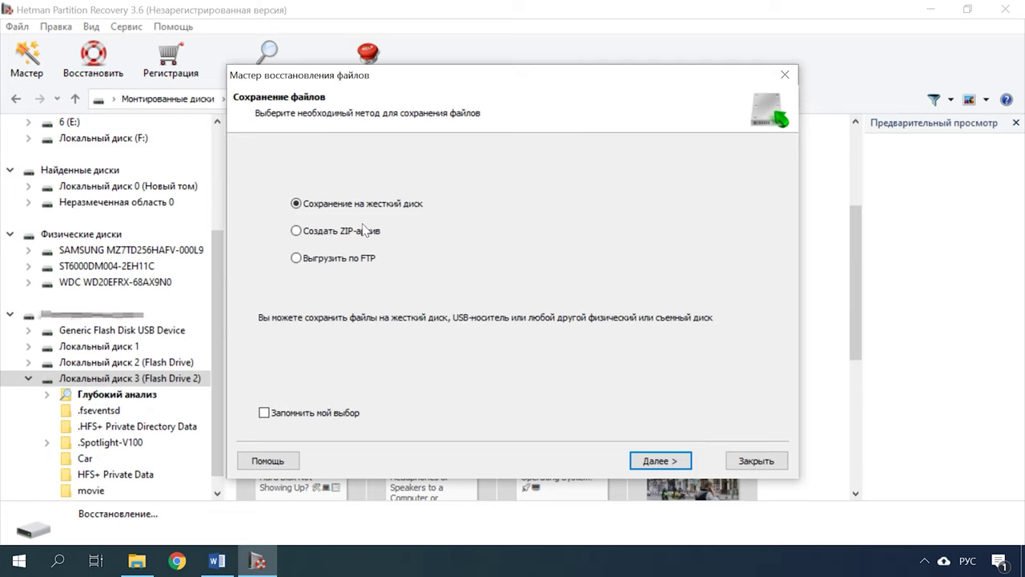
{"action": "left_click", "coordinate": [685, 466]}
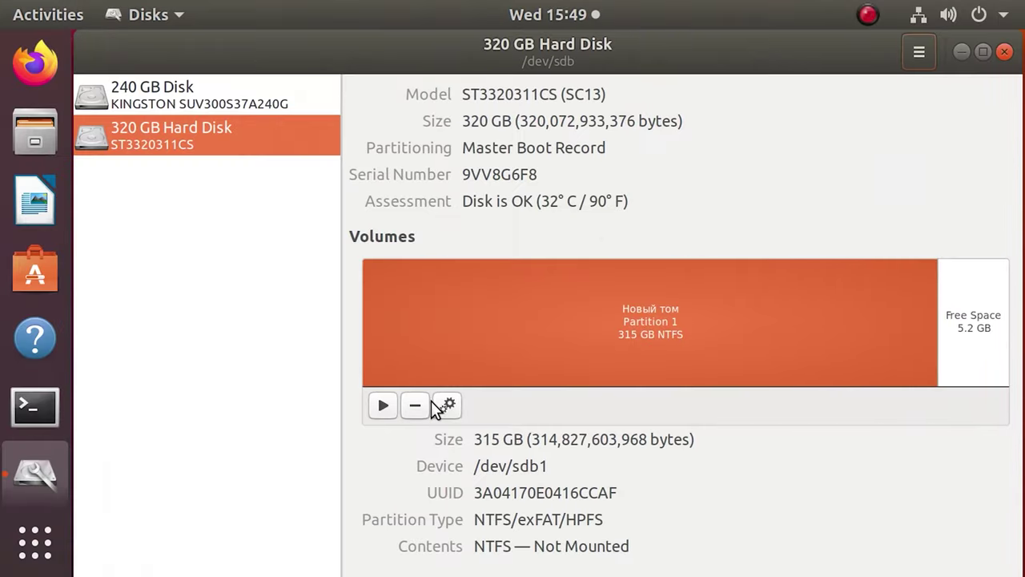
Format the 320 GB disk's Partition 1 in Ubuntu Disks as Ext4 with the volume name 1 and mount it
{"action": "left_click", "coordinate": [441, 405]}
{"action": "left_click", "coordinate": [509, 90]}
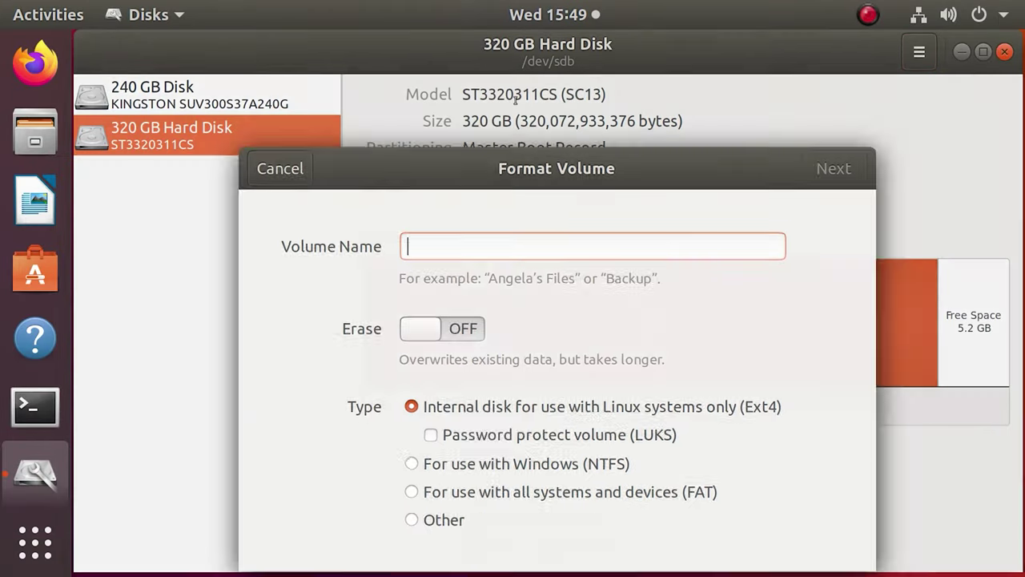
{"action": "type", "text": "1"}
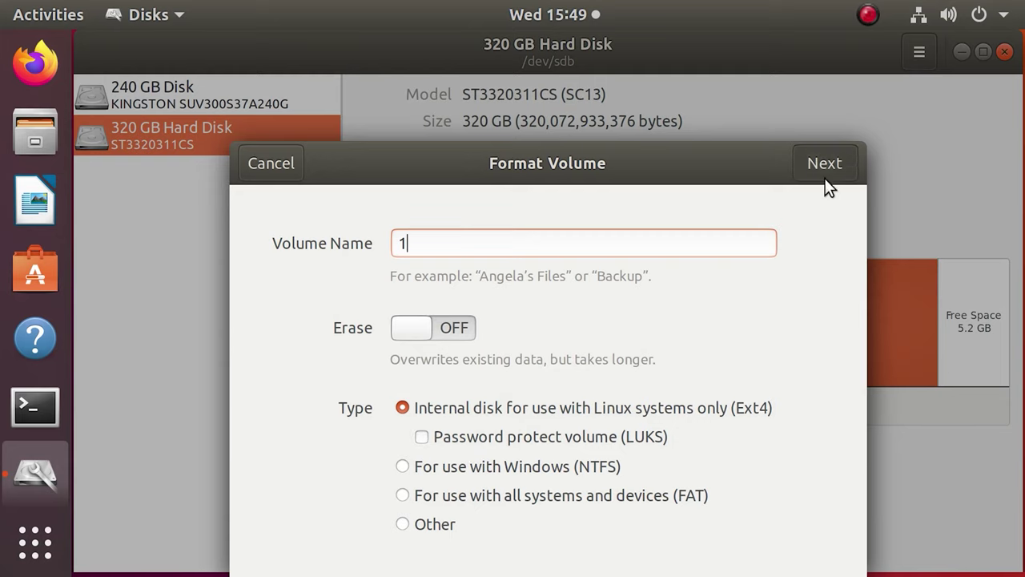
{"action": "left_click", "coordinate": [824, 169]}
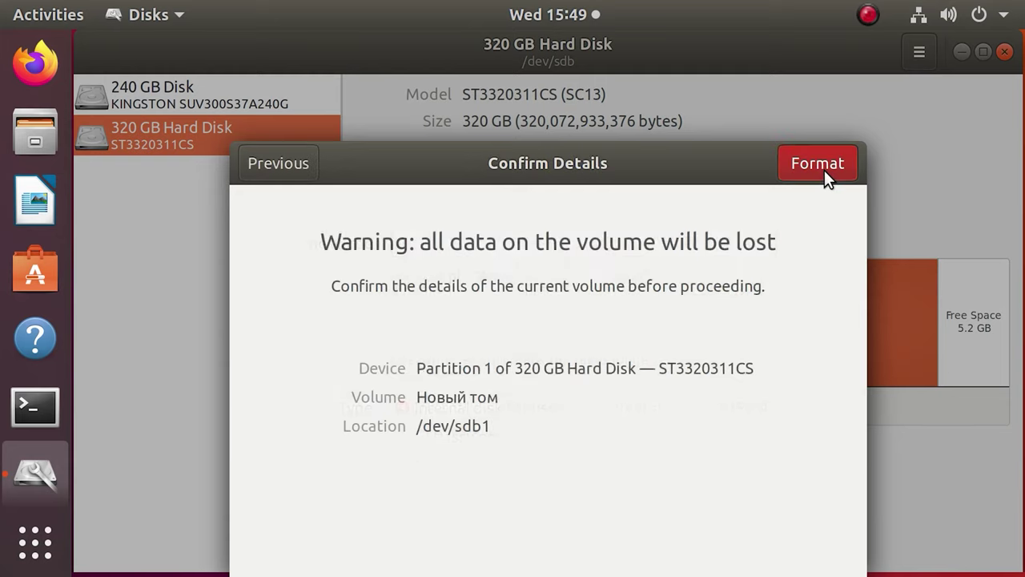
{"action": "left_click", "coordinate": [824, 169]}
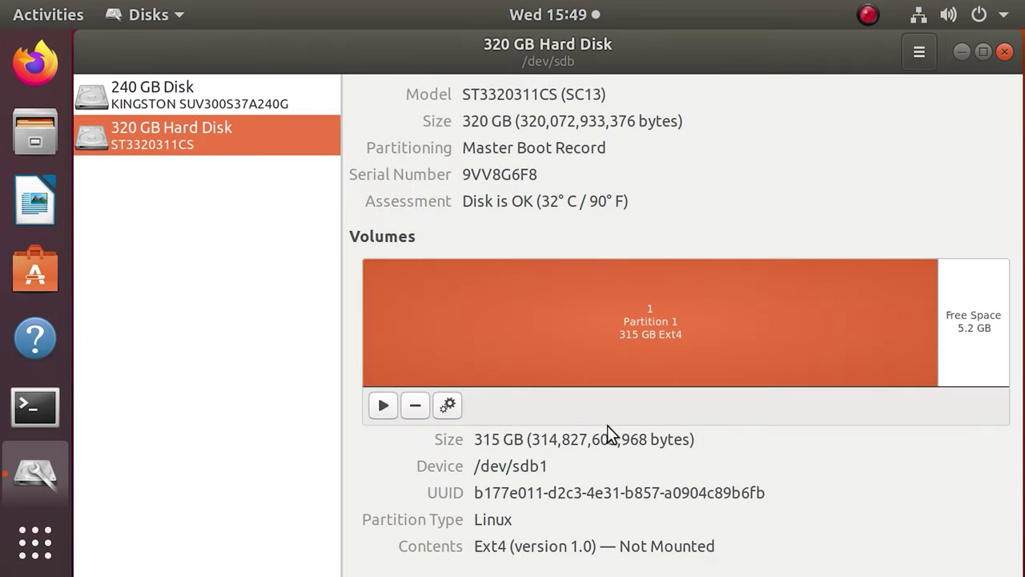
{"action": "left_click", "coordinate": [383, 406]}
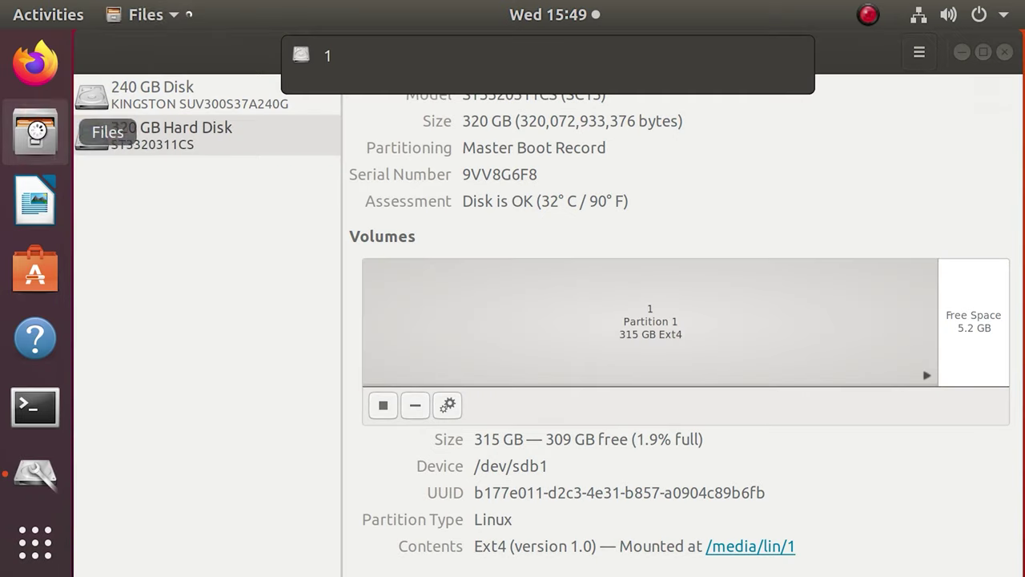
Copy seven images and the Baton Twirling and Bmx videos from Documents to the Ext4 volume 1 on /dev/sdb1
{"action": "left_click", "coordinate": [34, 131]}
{"action": "double_click", "coordinate": [480, 148]}
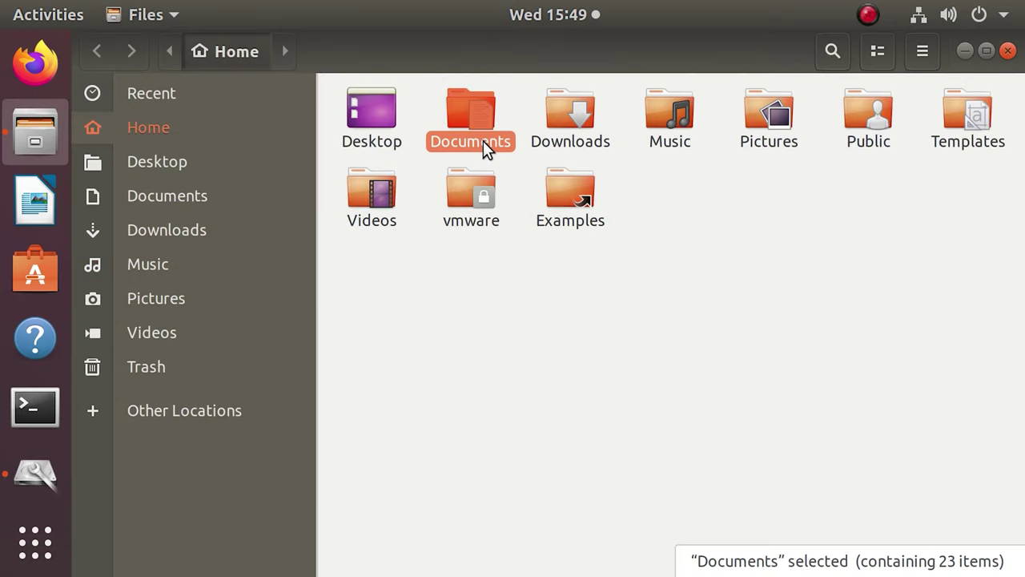
{"action": "left_click_drag", "start_coordinate": [429, 94], "coordinate": [652, 326]}
{"action": "right_click", "coordinate": [551, 273]}
{"action": "left_click", "coordinate": [574, 350]}
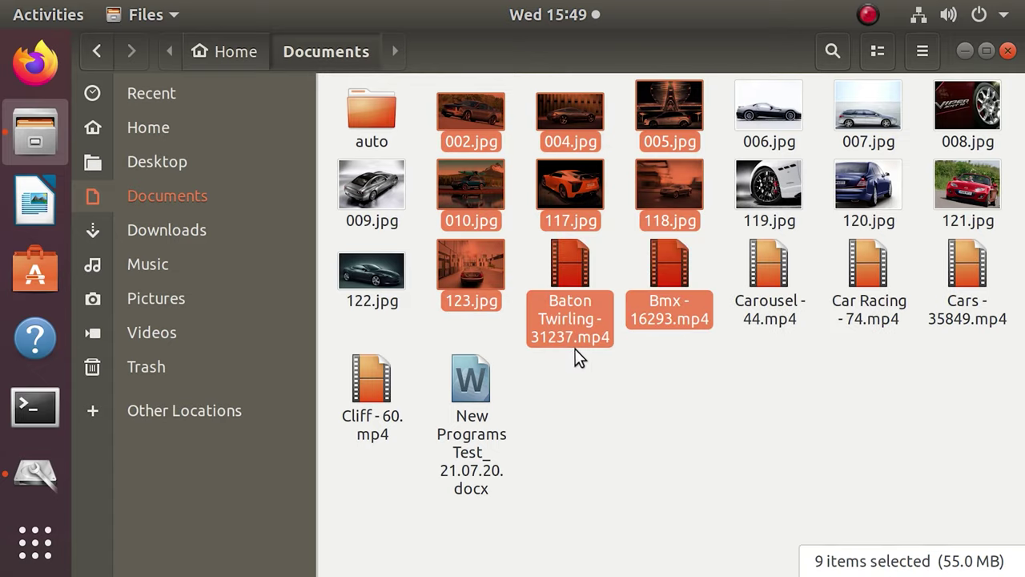
{"action": "left_click", "coordinate": [205, 410]}
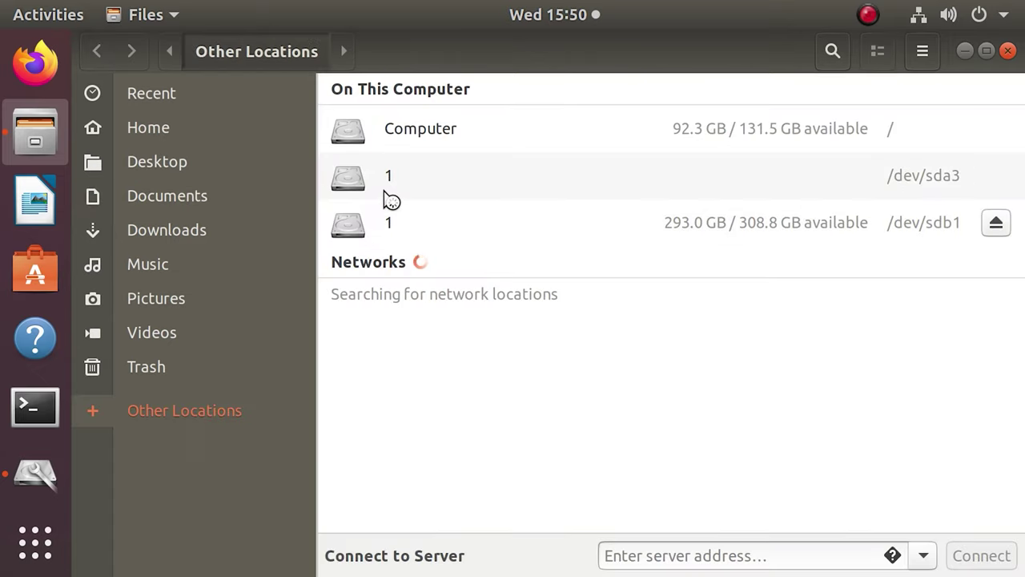
{"action": "left_click", "coordinate": [362, 234]}
{"action": "right_click", "coordinate": [442, 262]}
{"action": "left_click", "coordinate": [474, 298]}
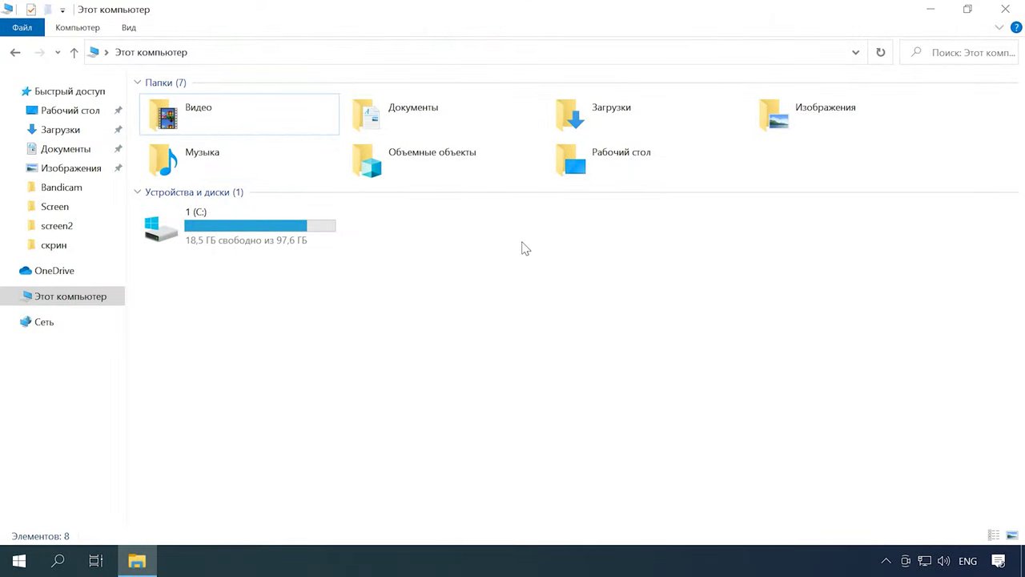
Switch to Windows Disk Management and delete the 293,21 ГБ primary partition on Диск 1
{"action": "right_click", "coordinate": [19, 558]}
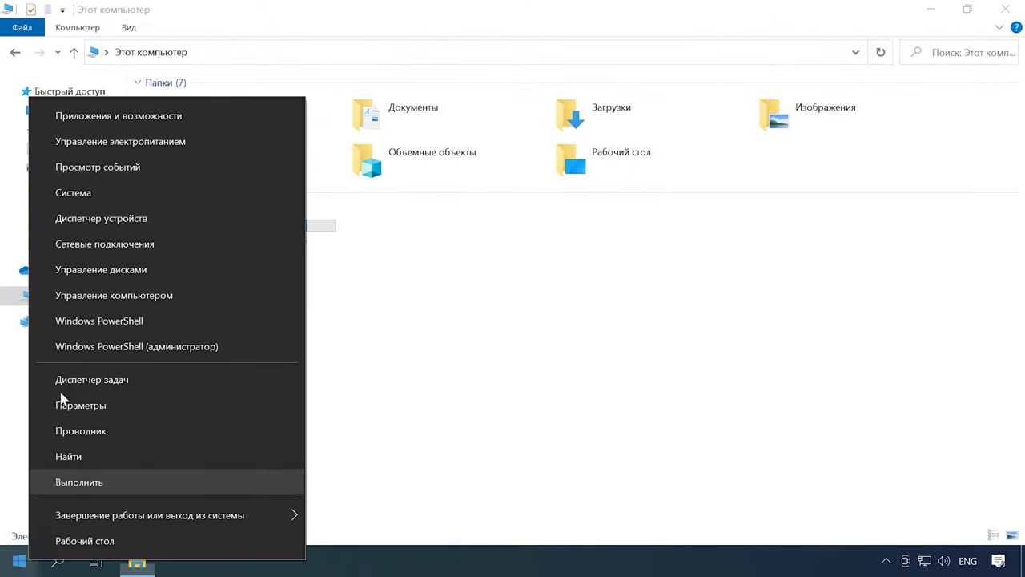
{"action": "left_click", "coordinate": [103, 273]}
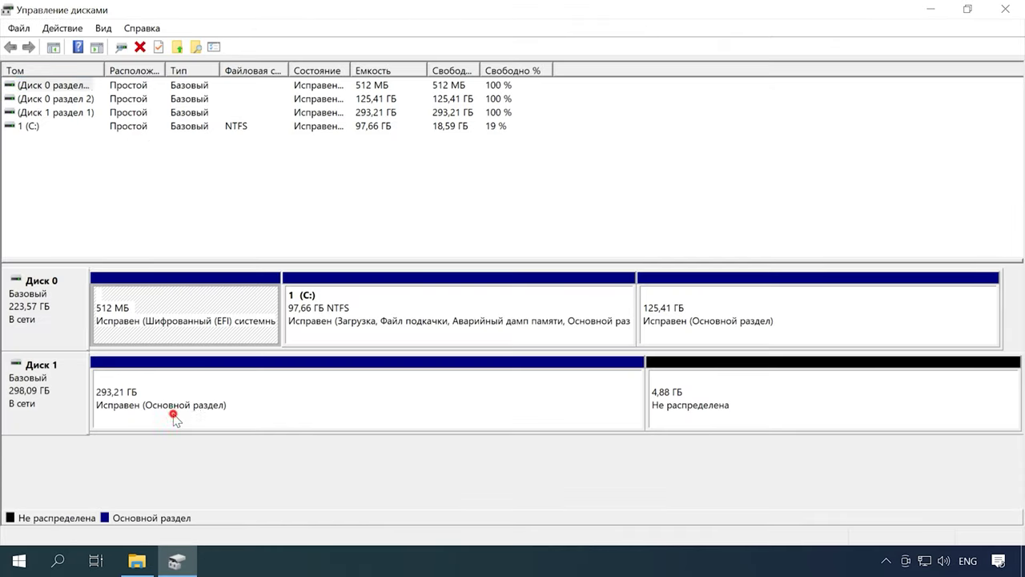
{"action": "left_click", "coordinate": [174, 416]}
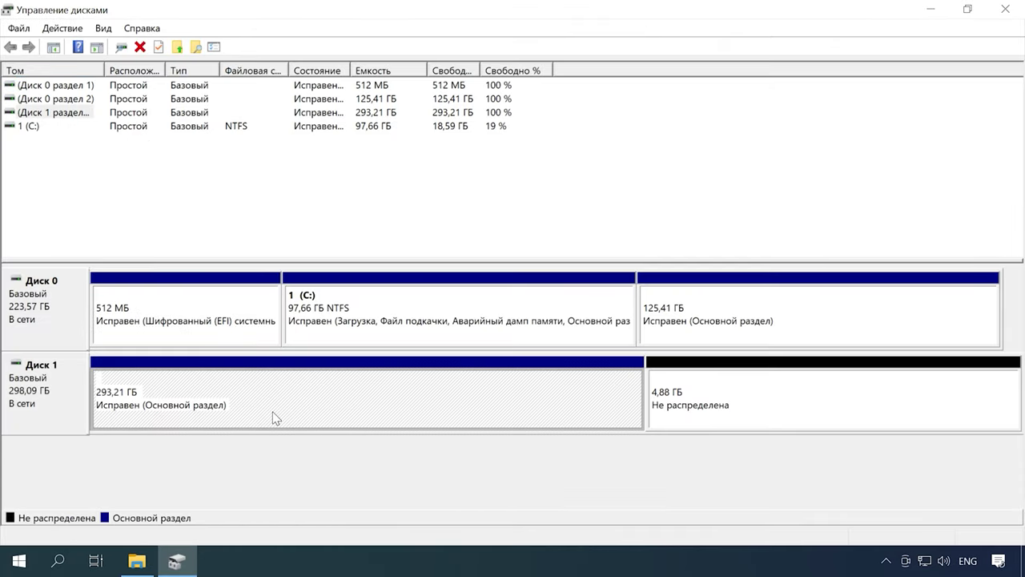
{"action": "right_click", "coordinate": [291, 417]}
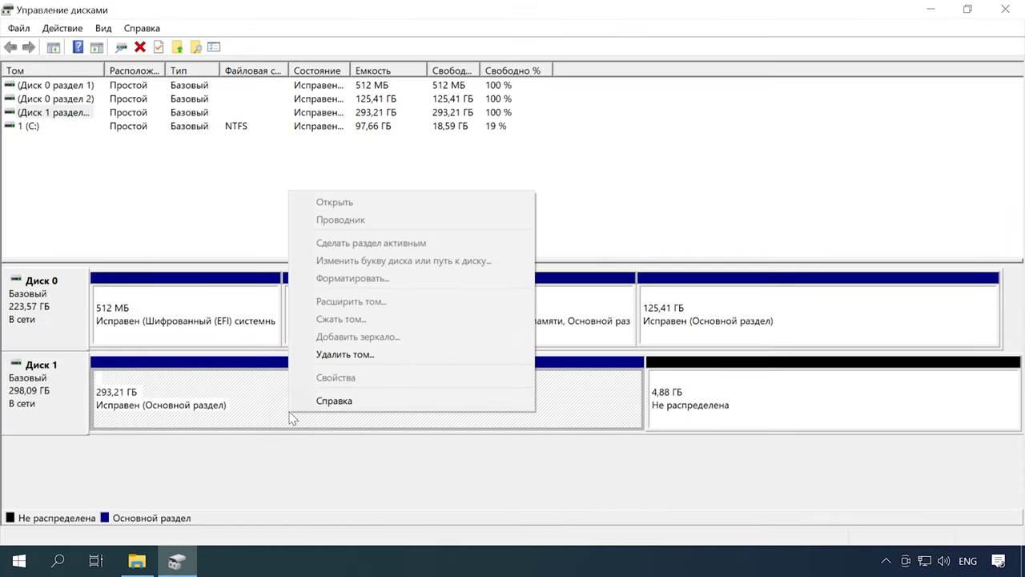
{"action": "left_click", "coordinate": [369, 354]}
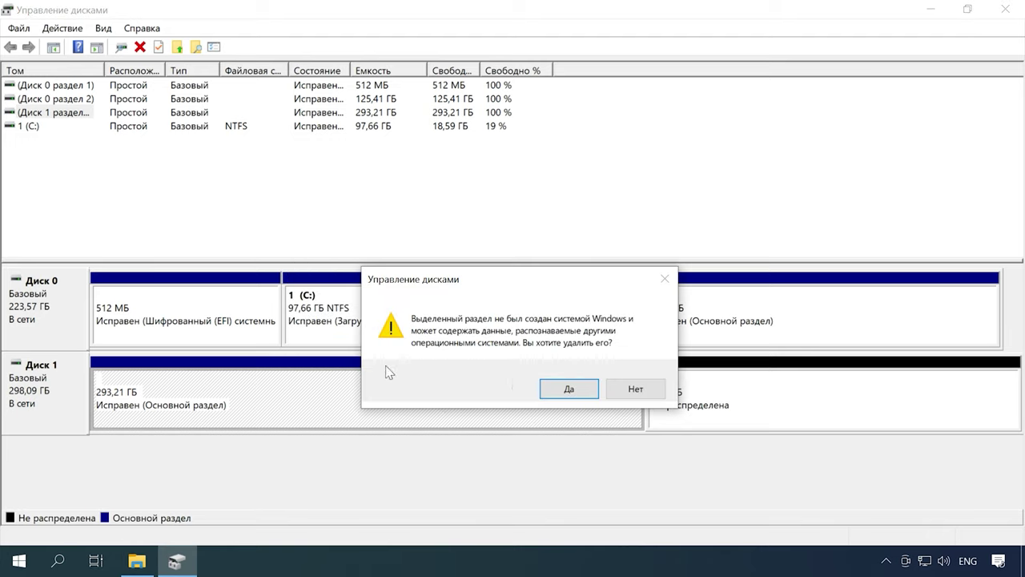
{"action": "left_click", "coordinate": [567, 393]}
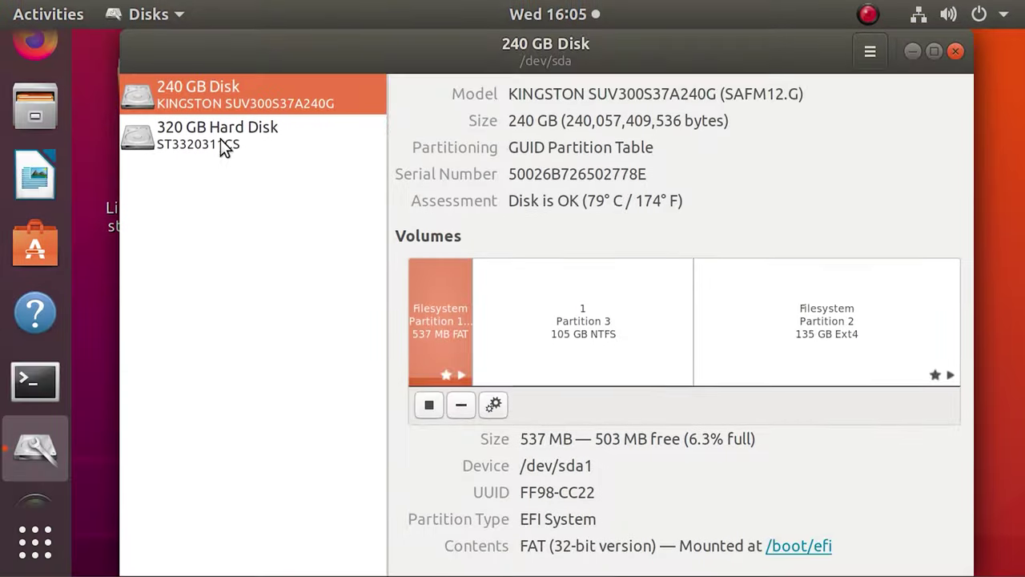
Mount the 320 GB hard disk's NTFS partition in Ubuntu Disks and check the contents of volume "Новый том"
{"action": "left_click", "coordinate": [218, 136]}
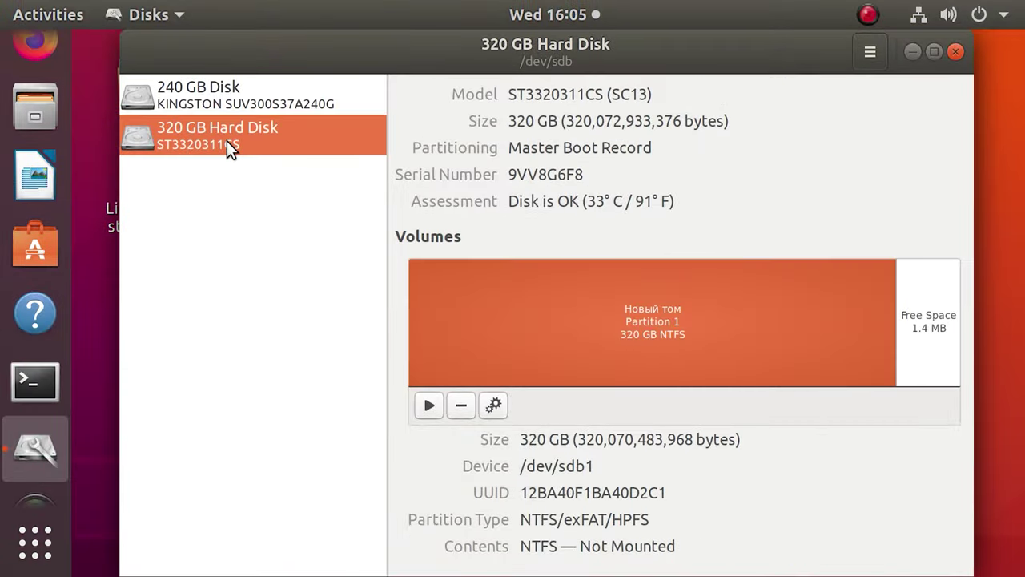
{"action": "left_click", "coordinate": [425, 407]}
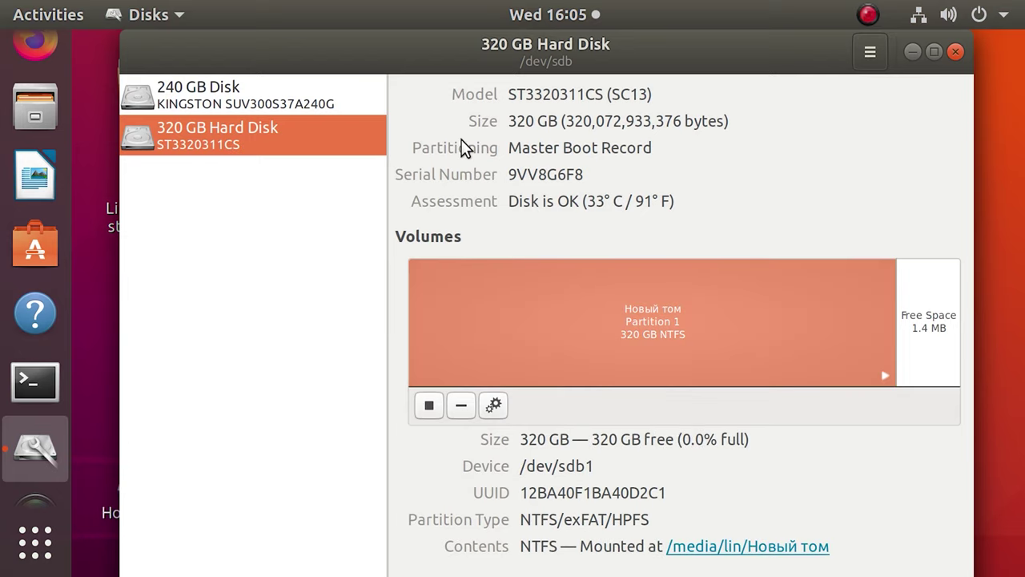
{"action": "left_click", "coordinate": [912, 52]}
{"action": "left_click", "coordinate": [144, 480]}
{"action": "double_click", "coordinate": [144, 481]}
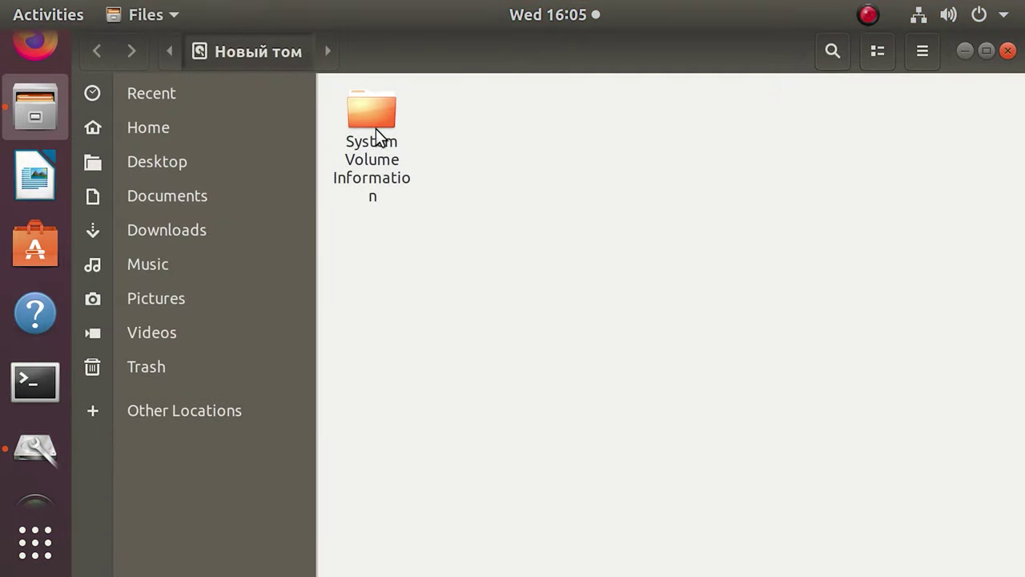
{"action": "double_click", "coordinate": [400, 178]}
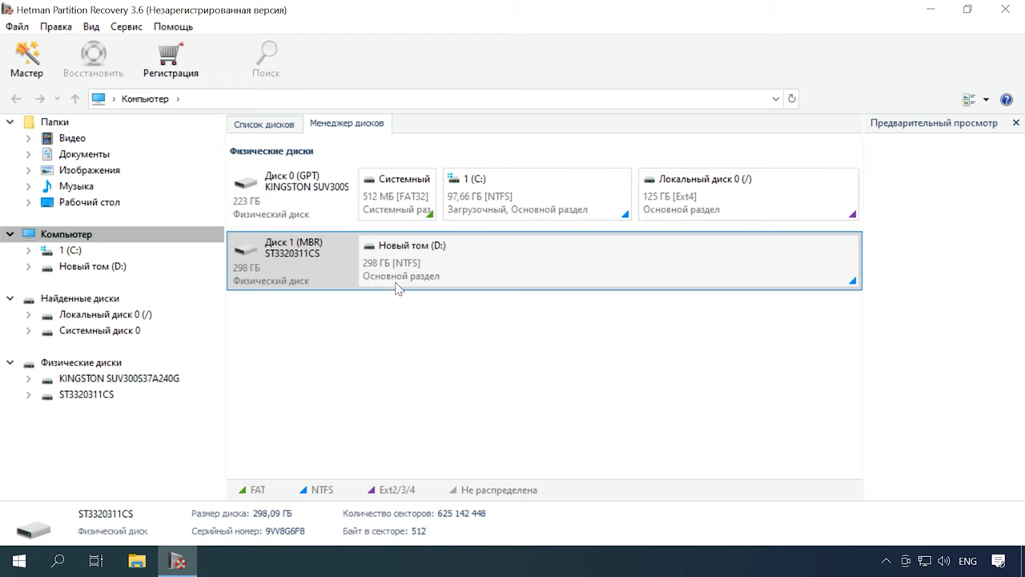
Run a full analysis of "Новый том (D:)" in Hetman Partition Recovery for Ext2/3/4 only, with deep analysis enabled
{"action": "right_click", "coordinate": [468, 277]}
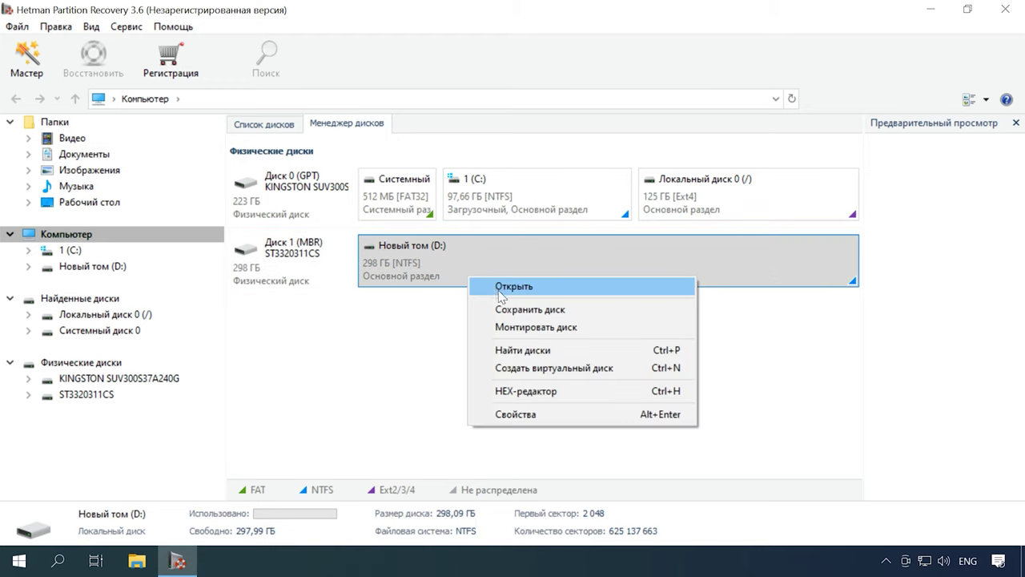
{"action": "left_click", "coordinate": [500, 287]}
{"action": "left_click", "coordinate": [288, 208]}
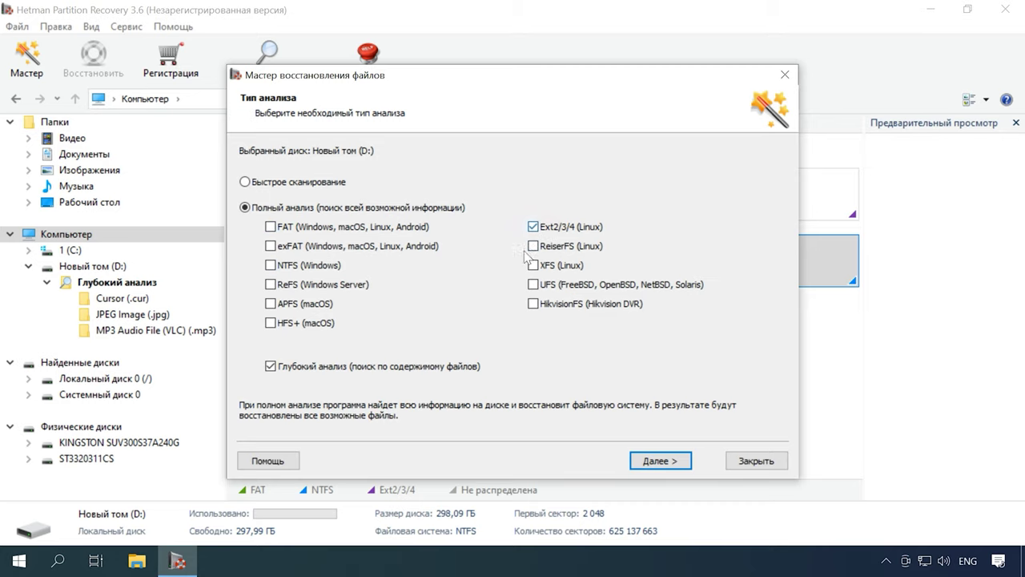
{"action": "left_click", "coordinate": [668, 463]}
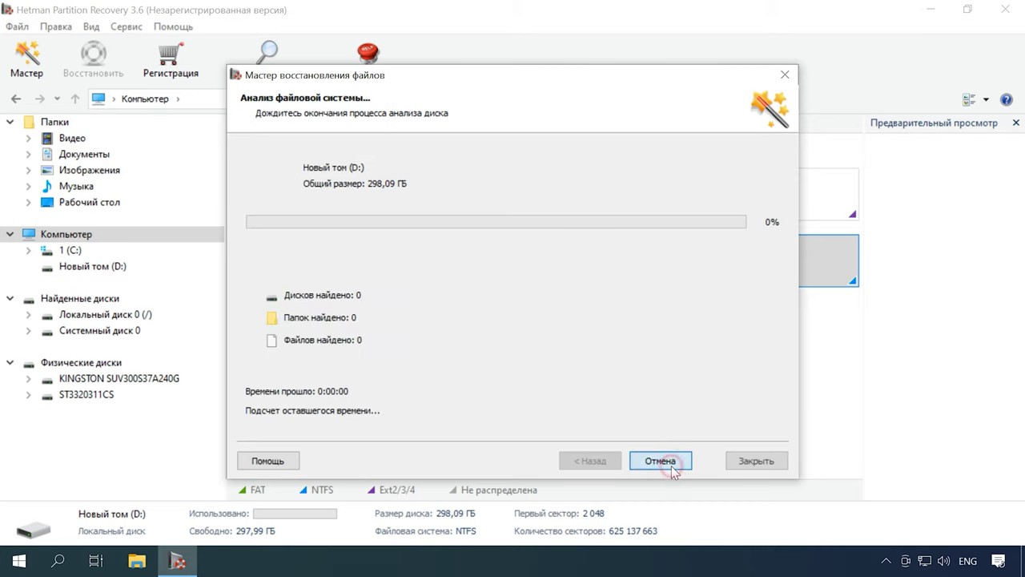
{"action": "left_click", "coordinate": [657, 465]}
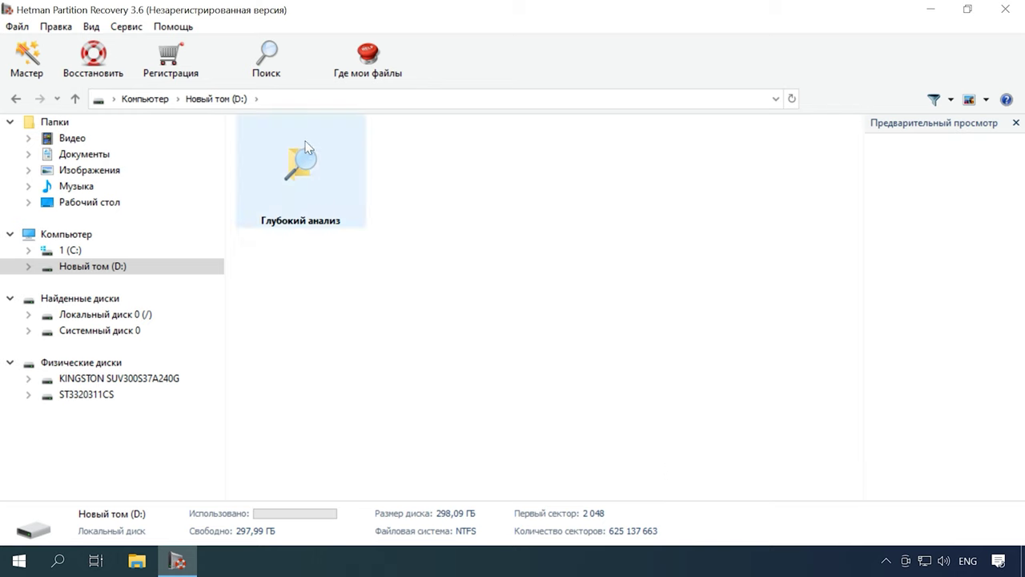
Select the six car photos Файл 00005–00007 and 00009–00011 in the deep analysis JPEG folder and start recovering them to the hard disk
{"action": "double_click", "coordinate": [320, 206]}
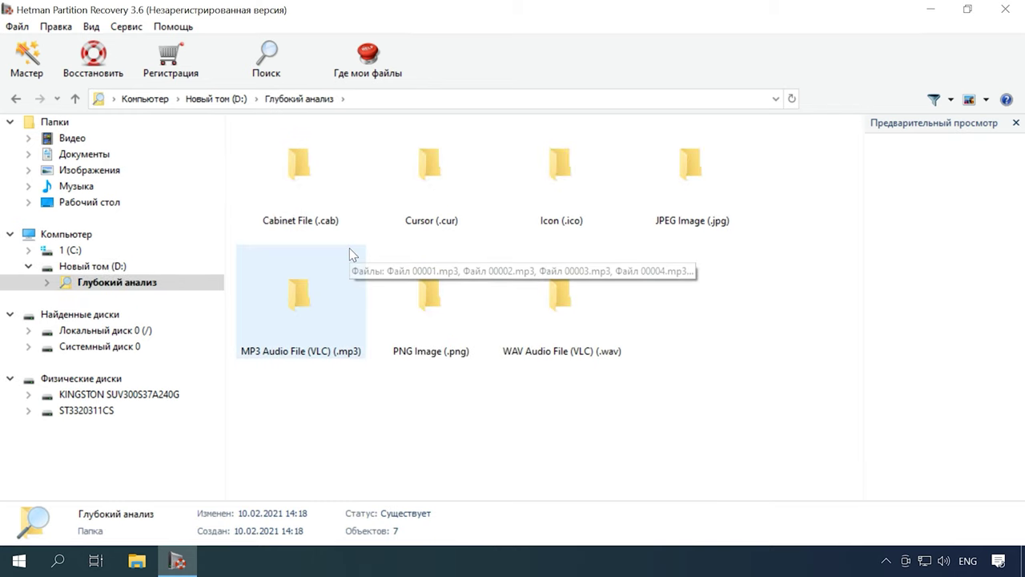
{"action": "double_click", "coordinate": [692, 214]}
{"action": "left_click_drag", "start_coordinate": [629, 356], "coordinate": [318, 178]}
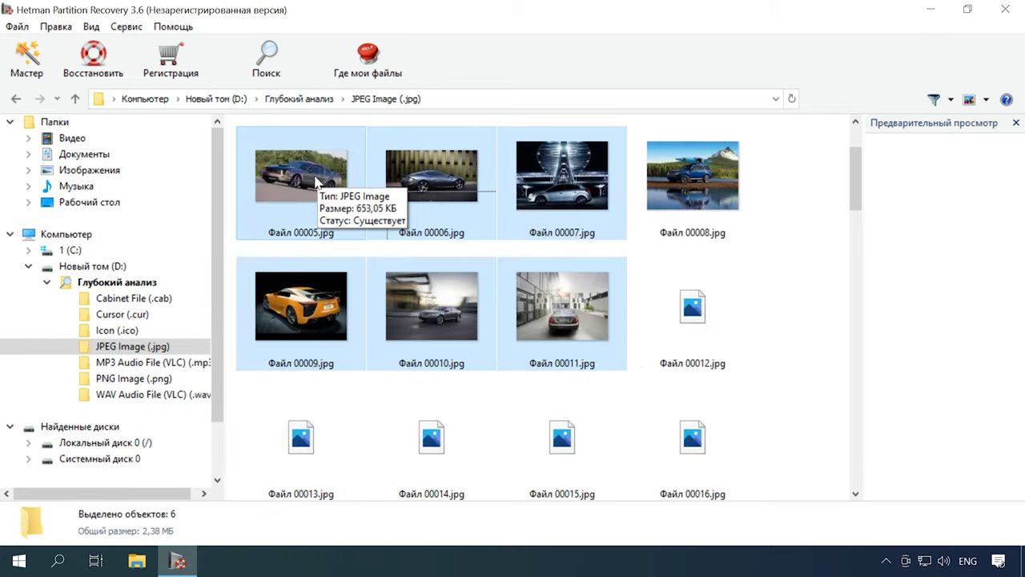
{"action": "left_click", "coordinate": [93, 60]}
{"action": "left_click", "coordinate": [672, 463]}
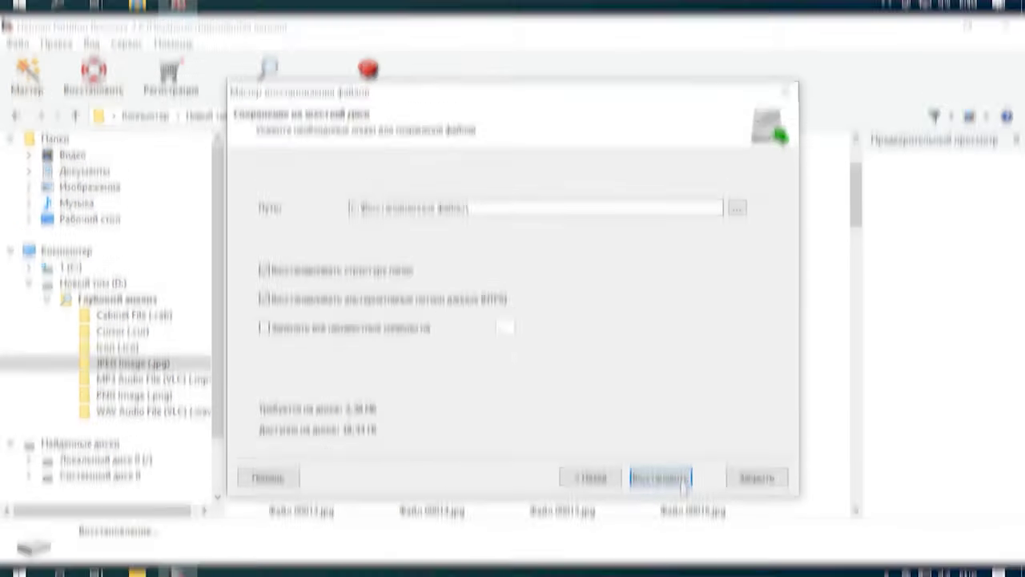